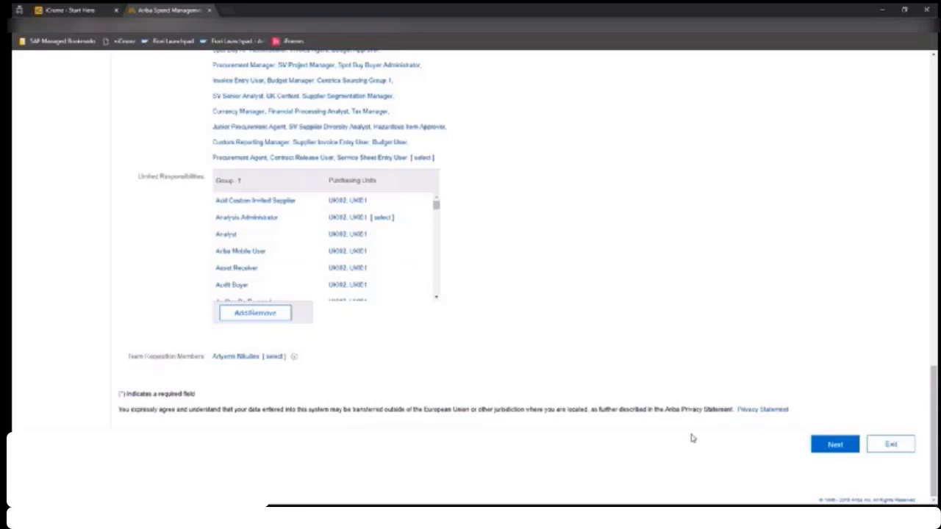
Exit the user profile, start a new requisition and open the form for adding a non-catalog item.
left_click(892, 445)
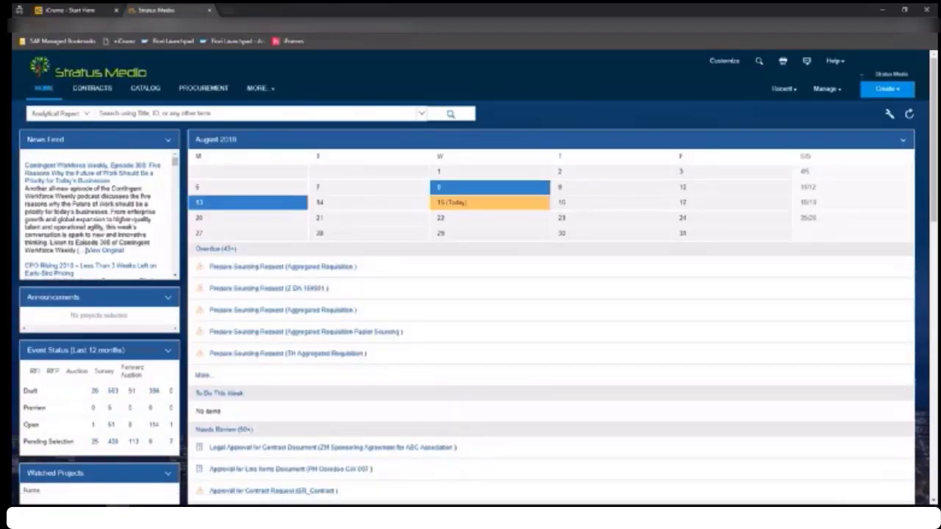
left_click(887, 88)
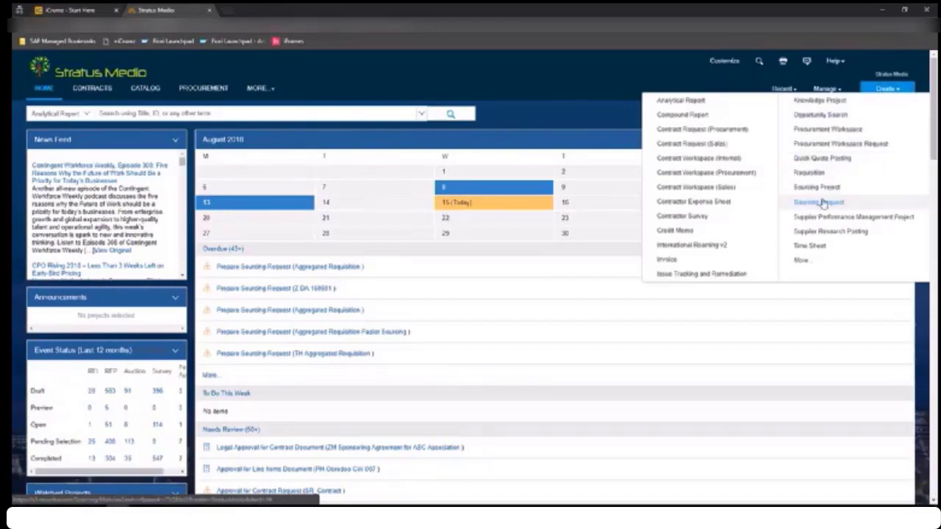
left_click(812, 173)
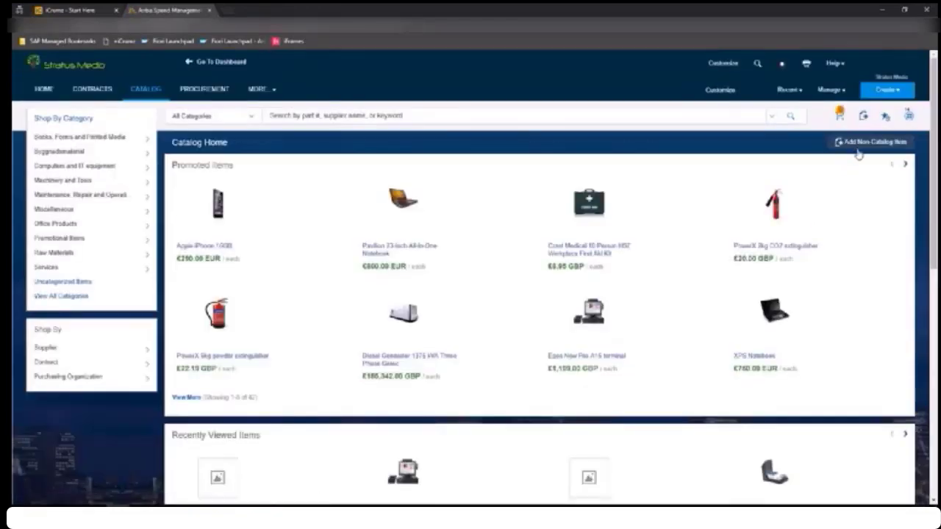
left_click(862, 147)
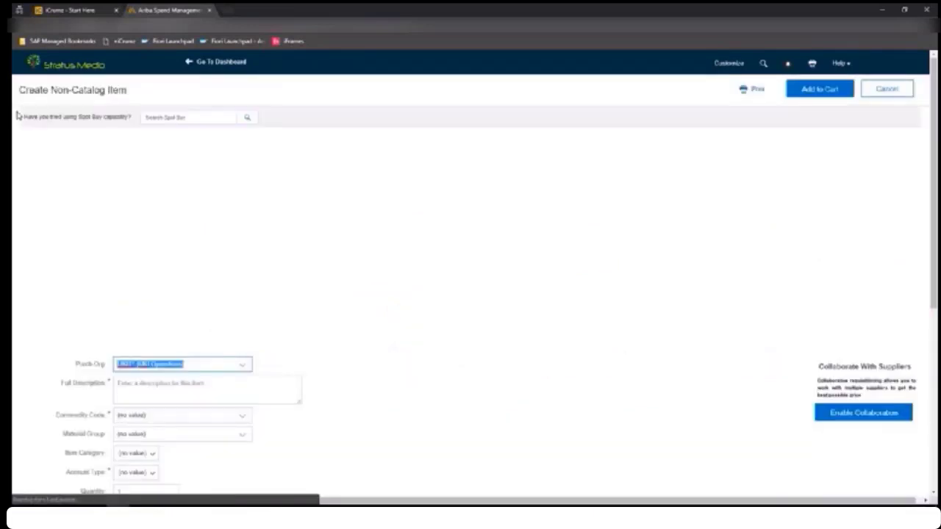
Describe the item as "Custom made modular ergonomic Reception desk" and set its commodity code to Furniture and Furnishings.
left_click(198, 167)
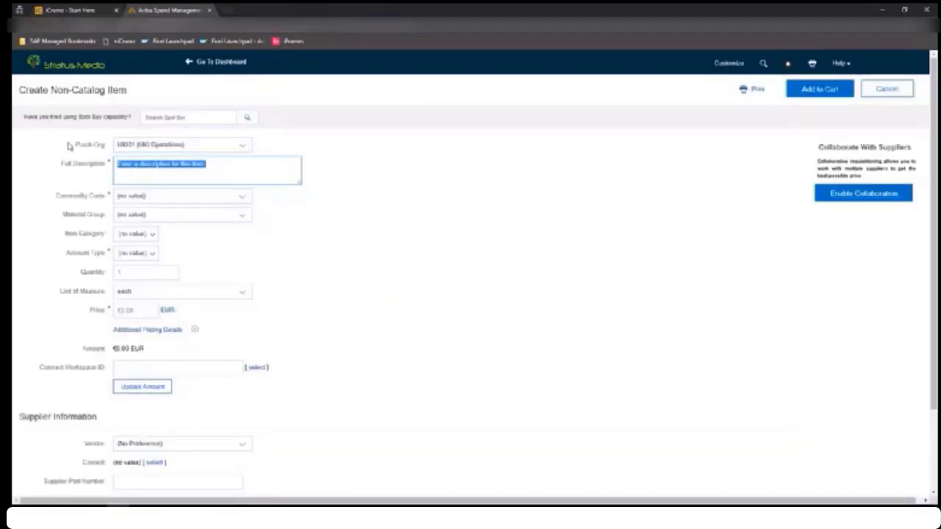
type("p")
type("Custom made modular ergonomic Reception desk")
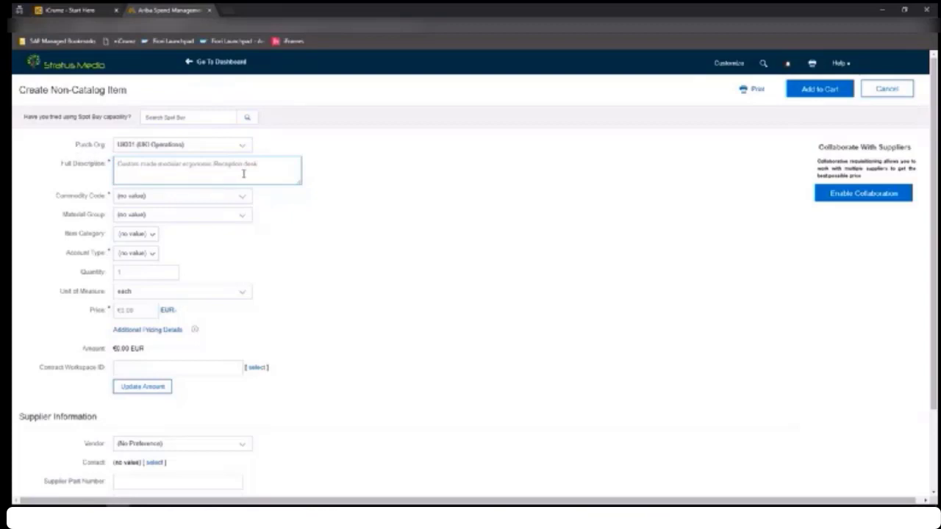
left_click(240, 198)
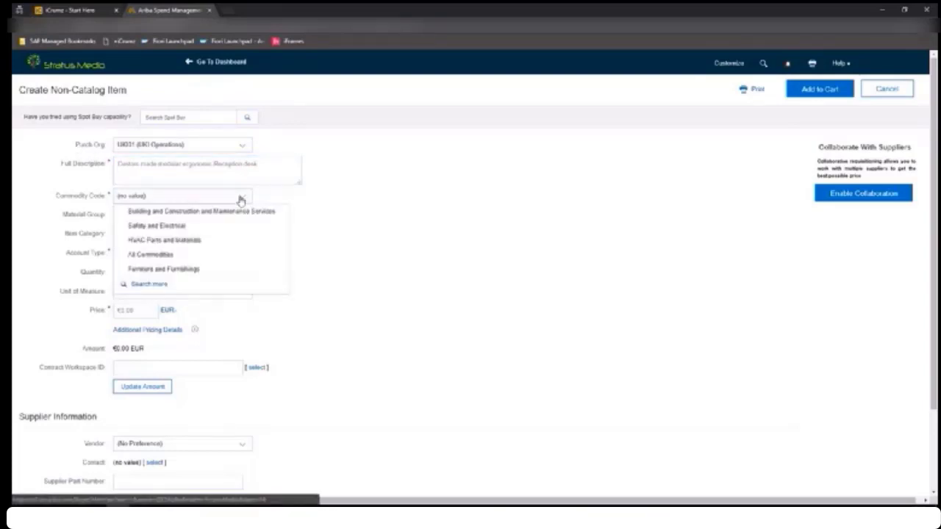
left_click(190, 271)
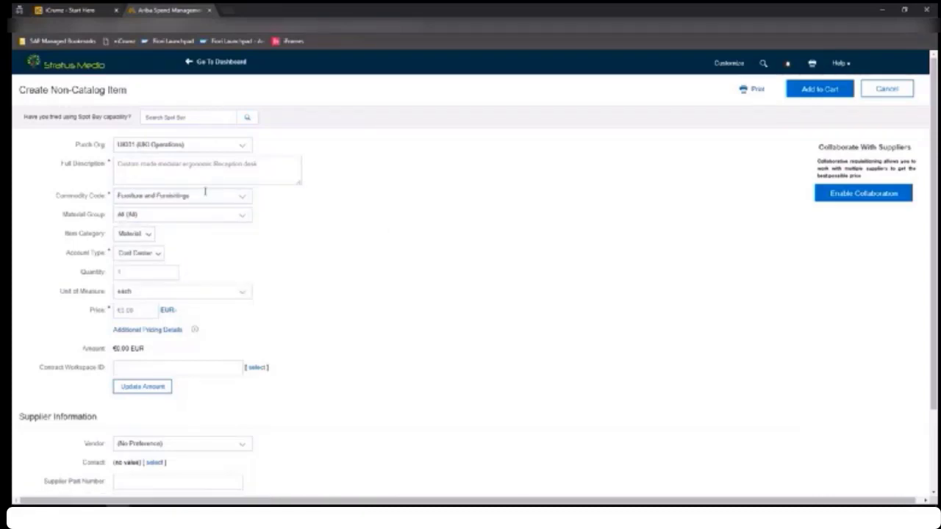
Set the item's price to 2000 EUR and find and select Alpha Inc as the vendor.
left_click(144, 310)
type("2000")
left_click(188, 445)
type("alpha")
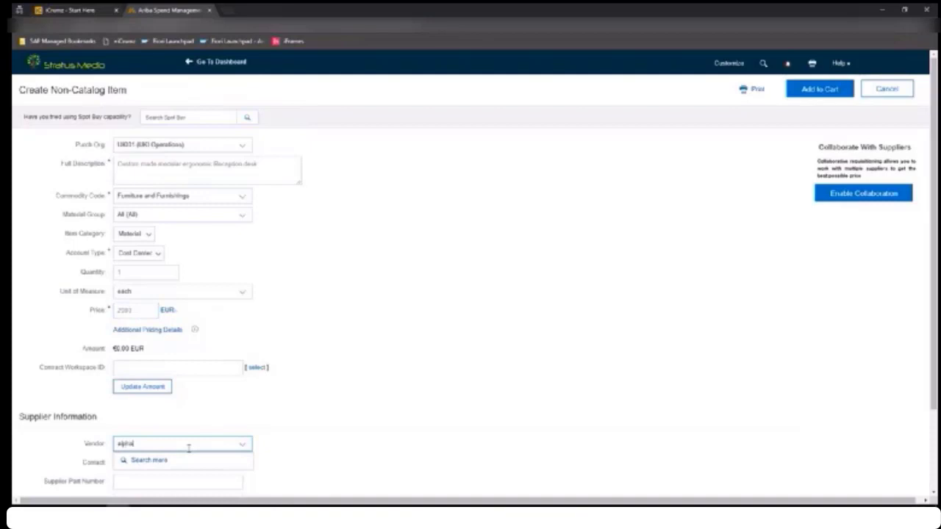
left_click(190, 459)
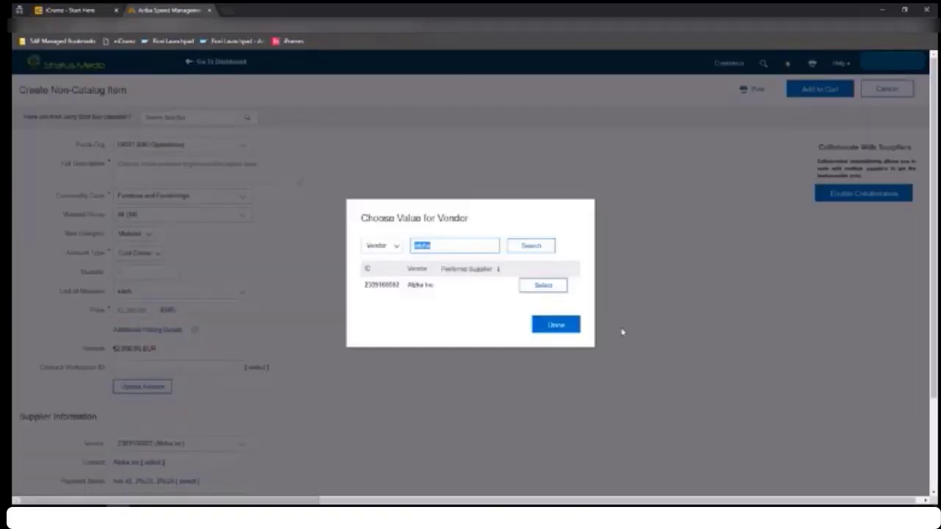
left_click(553, 288)
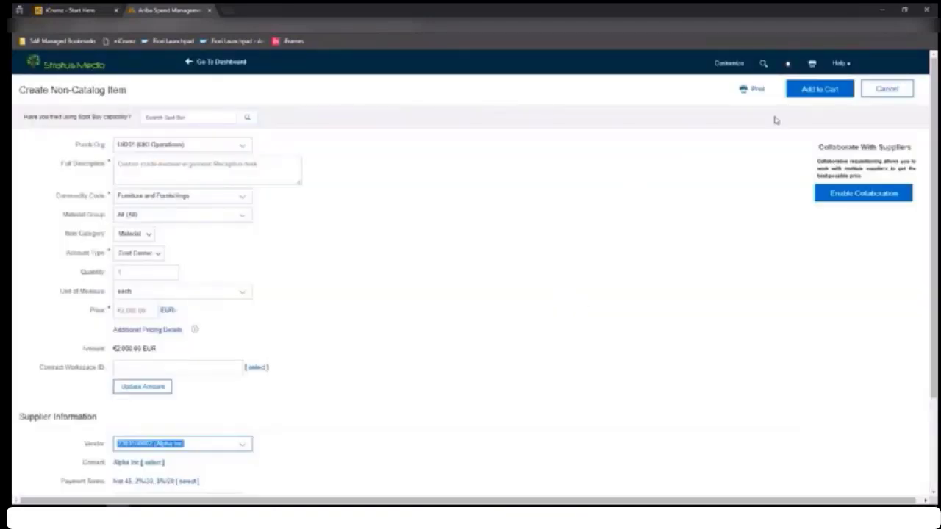
Add the reception desk item to the cart and proceed to checkout.
left_click(830, 89)
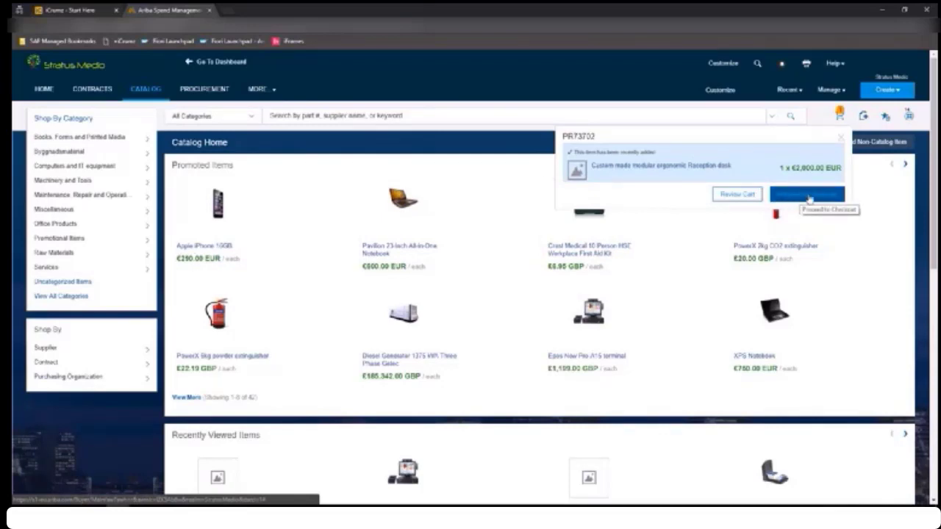
left_click(807, 195)
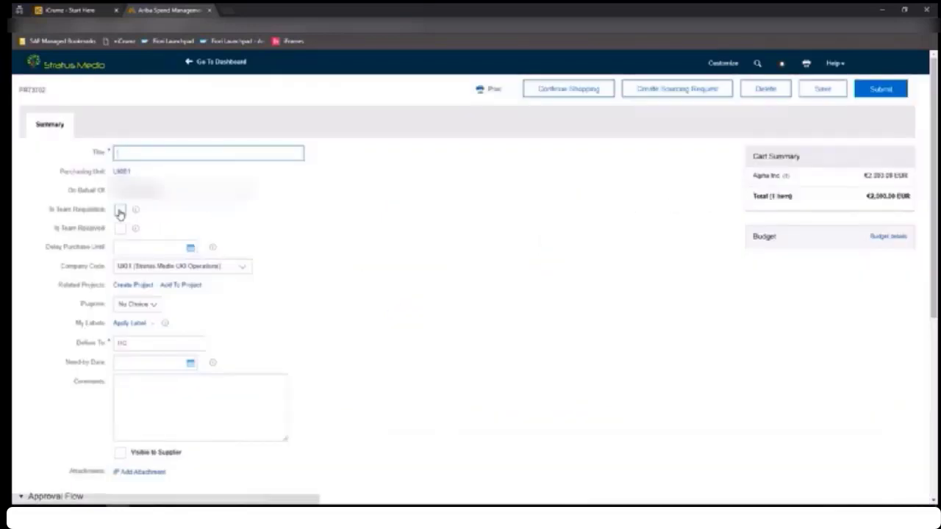
left_click(120, 211)
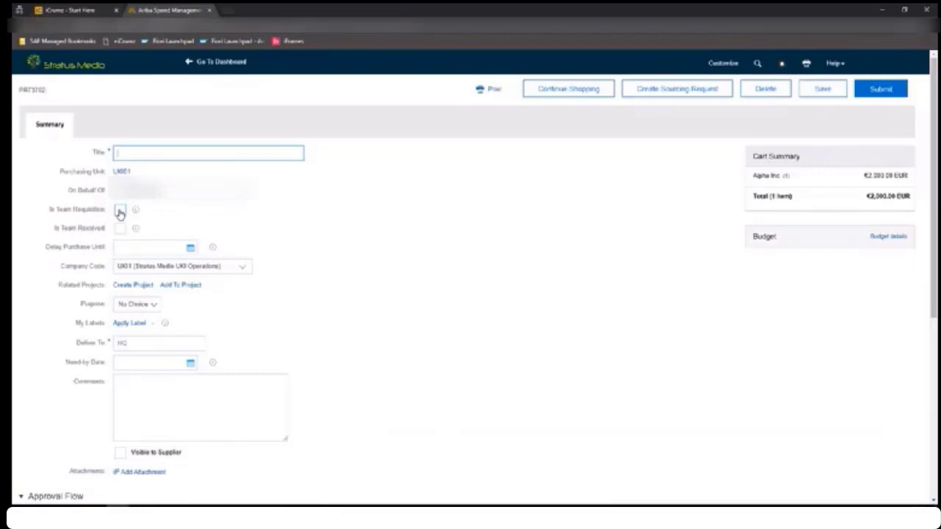
left_click(120, 211)
left_click(116, 230)
left_click(116, 231)
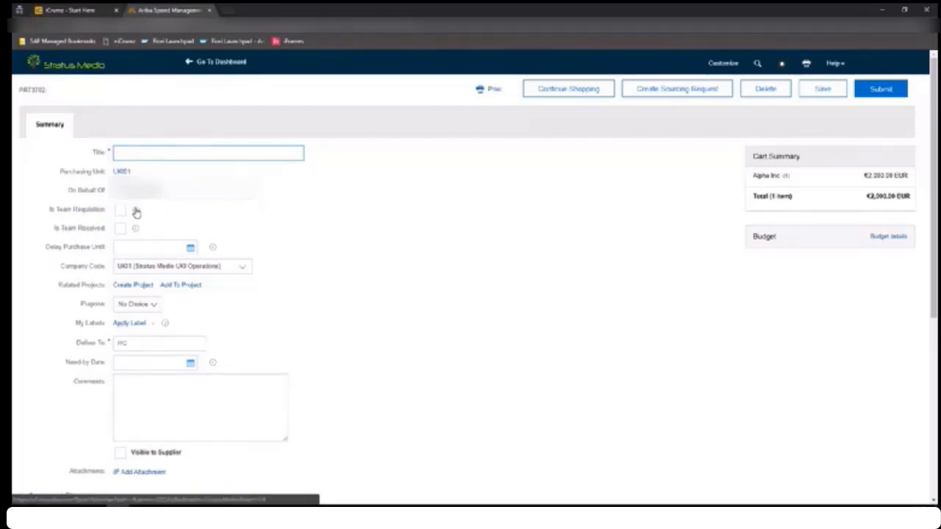
left_click(137, 213)
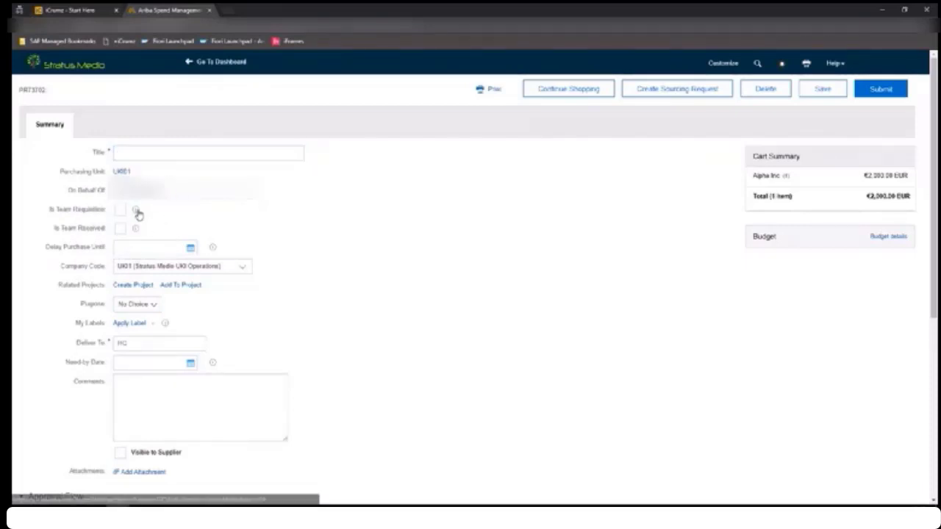
Title the requisition "GK Dublin Headquarters reception remodelling".
left_click(188, 150)
type("you")
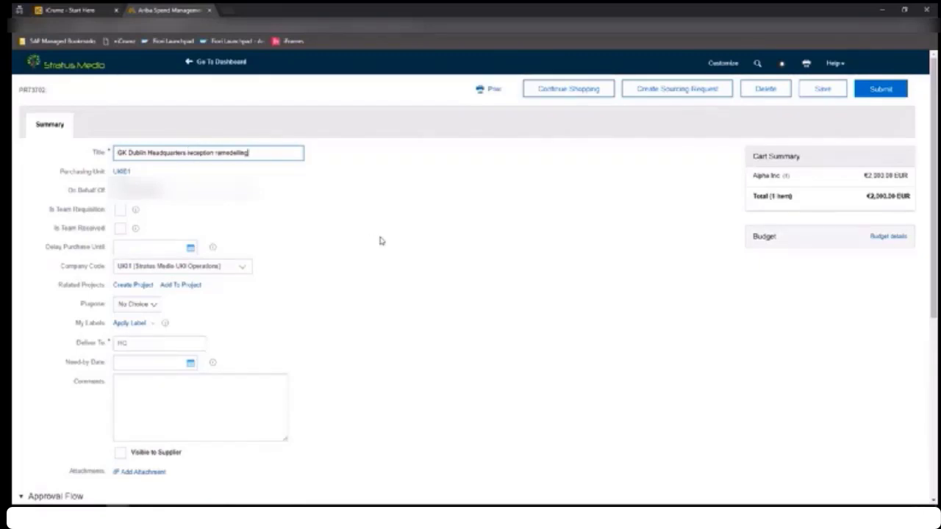
Mark the requisition as both team requisition and team received, and save it without submitting.
scroll(323, 221, "down", 1)
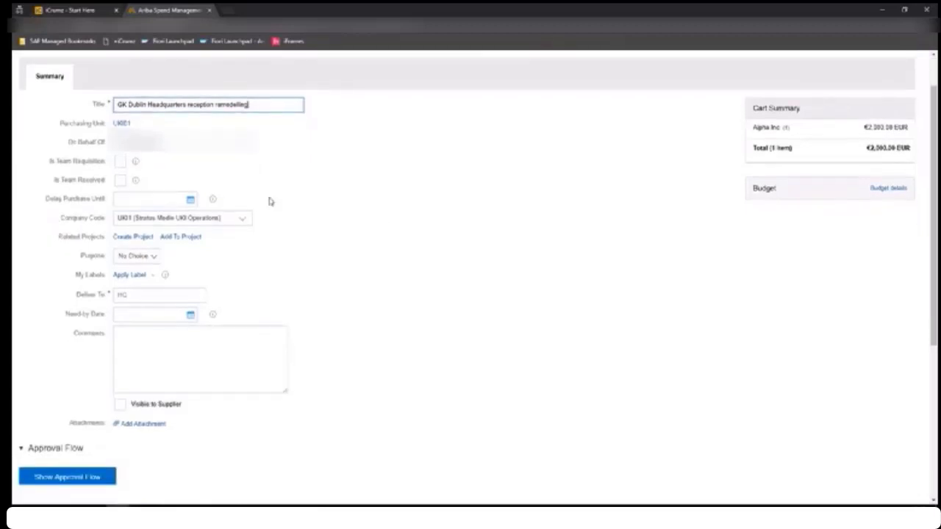
left_click(121, 163)
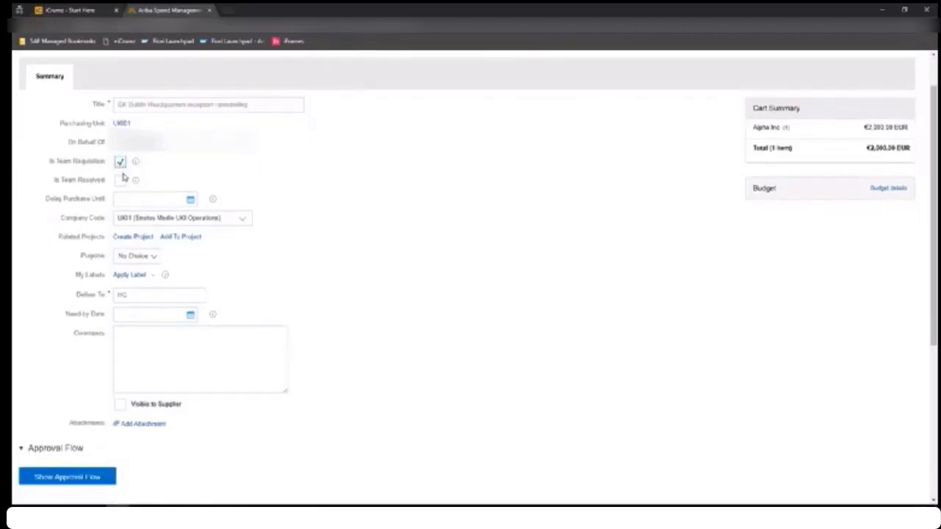
left_click(121, 182)
scroll(493, 233, "down", 1)
scroll(493, 237, "down", 2)
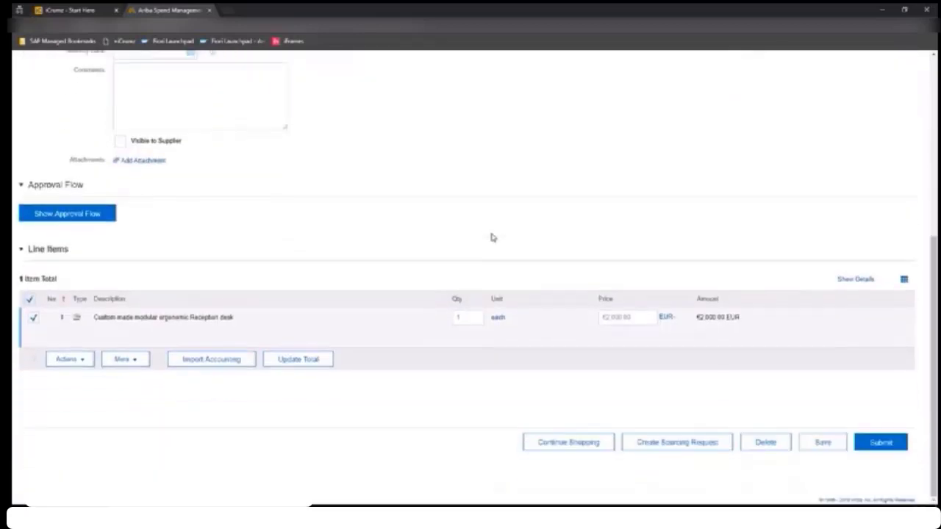
left_click(822, 444)
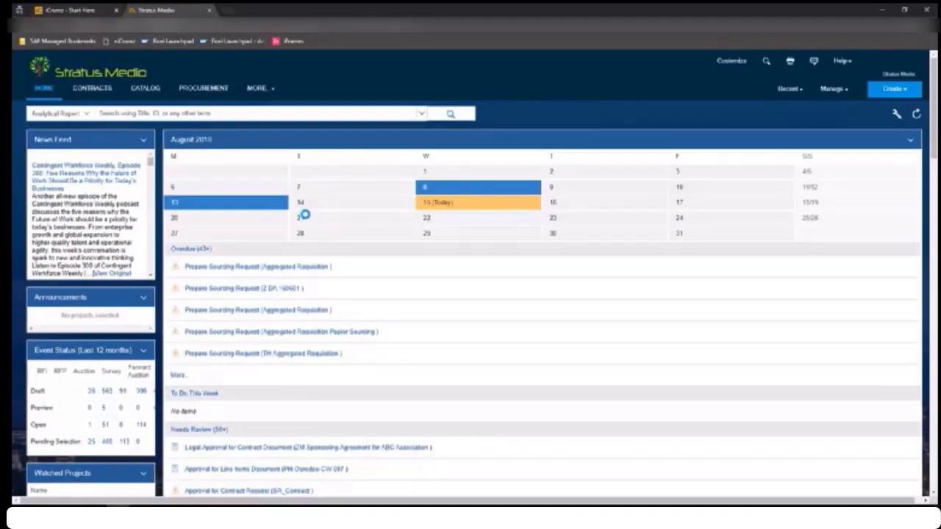
Switch to the other browser window with the SAP Ariba search page, keeping Requisition as the search type.
key("alt+Tab")
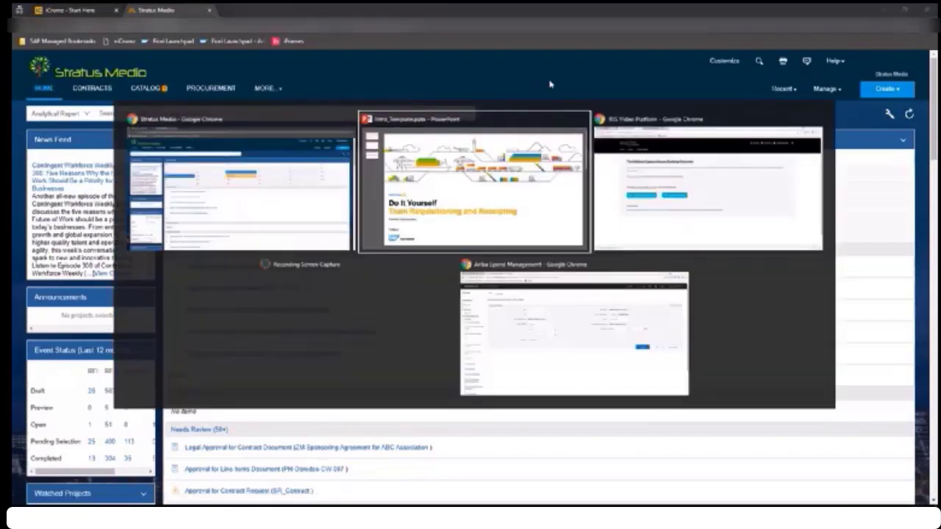
key("alt+Tab")
key("alt+Tab")
key("alt+Tab")
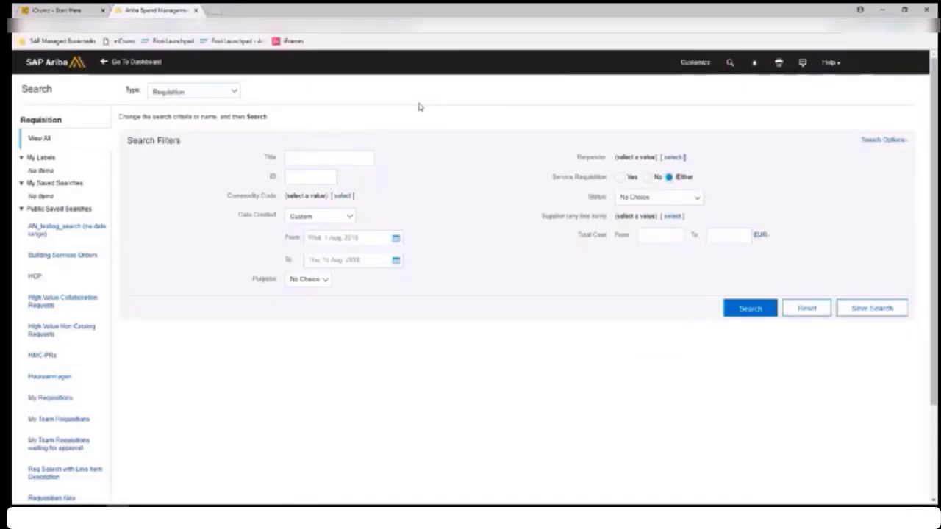
left_click(210, 96)
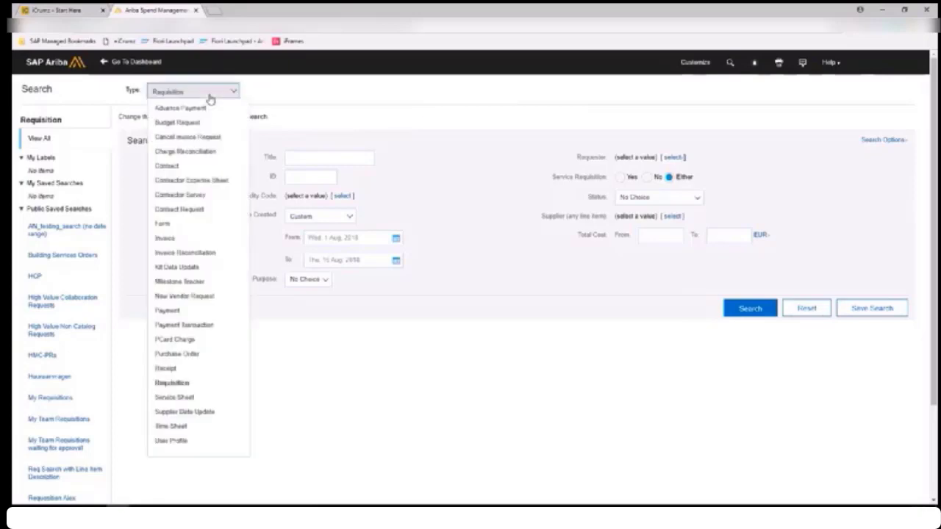
left_click(338, 93)
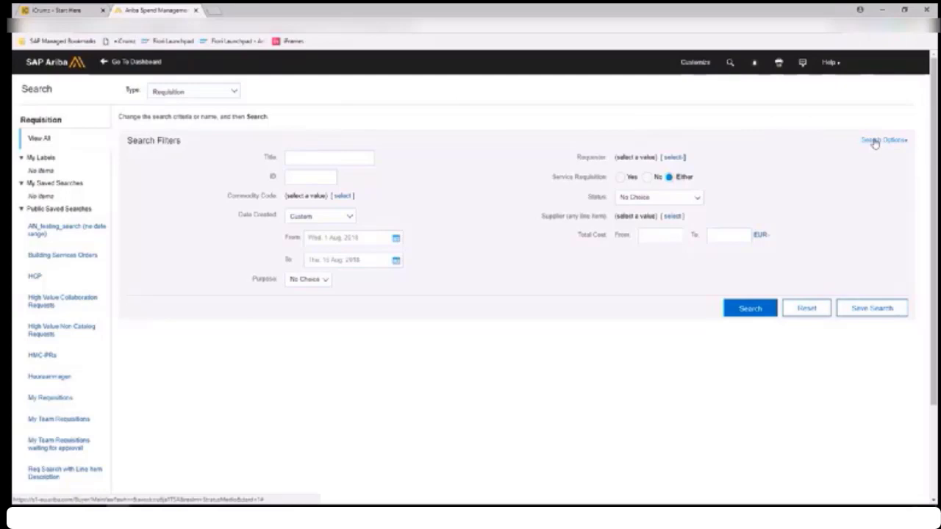
Add the Is Team Requisition criterion to the requisition search filters.
key("ctrl")
key("ctrl")
key("ctrl")
key("ctrl")
left_click(875, 141)
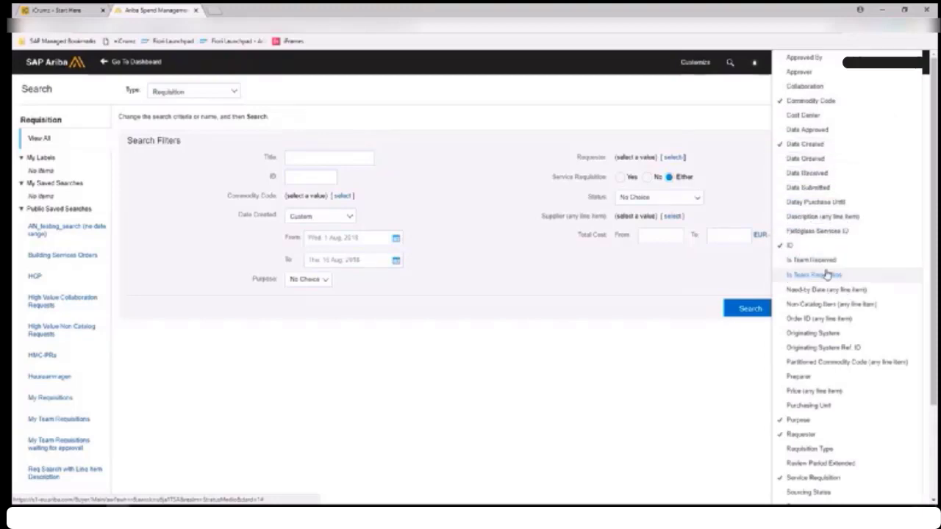
key("ctrl")
key("ctrl")
left_click(816, 275)
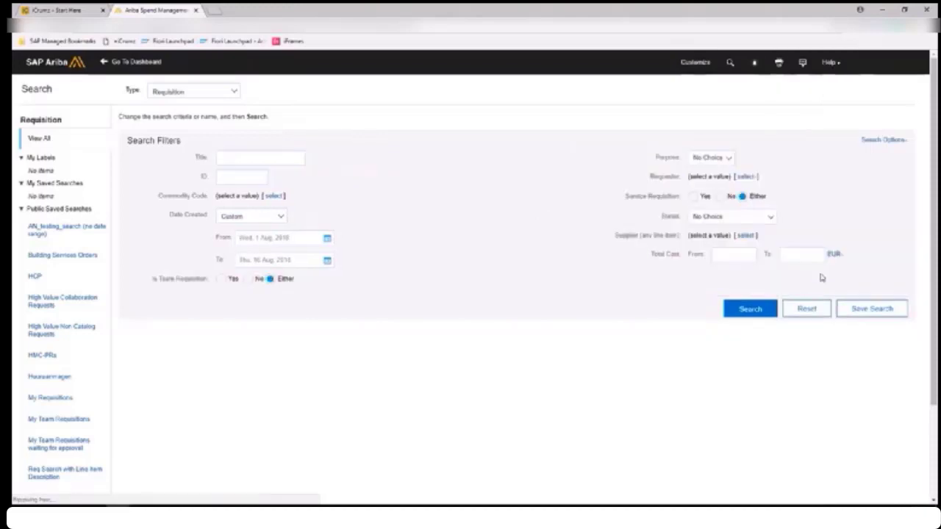
Search for team requisitions only and open the "GK Dublin Headquarters reception remodelling" requisition from the results.
left_click(219, 280)
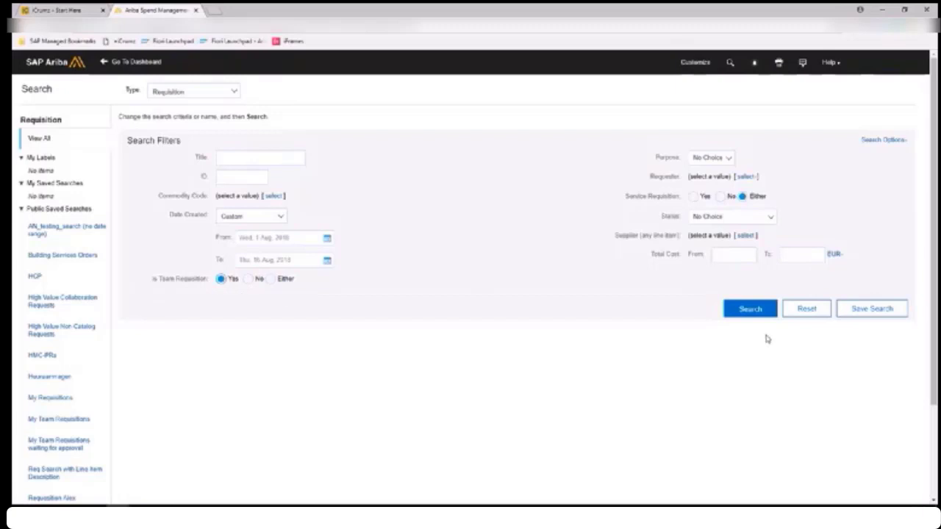
left_click(750, 311)
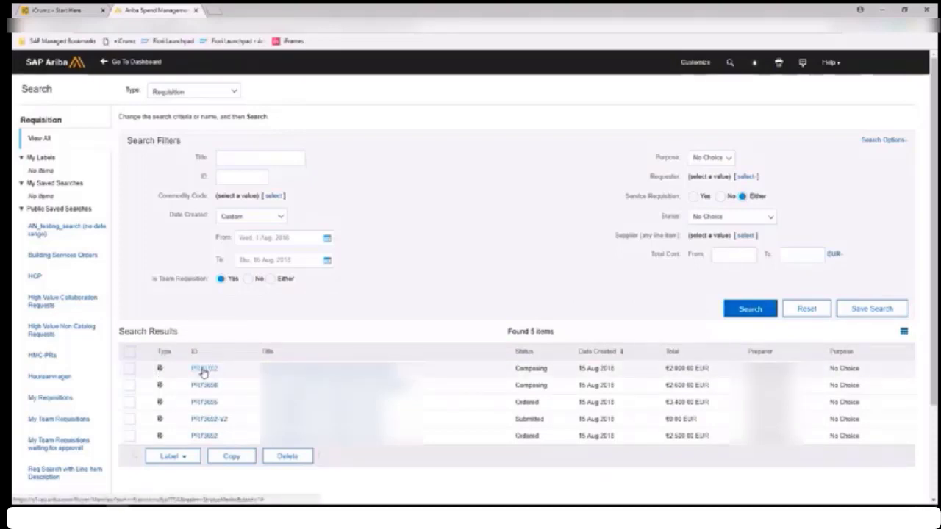
left_click(204, 370)
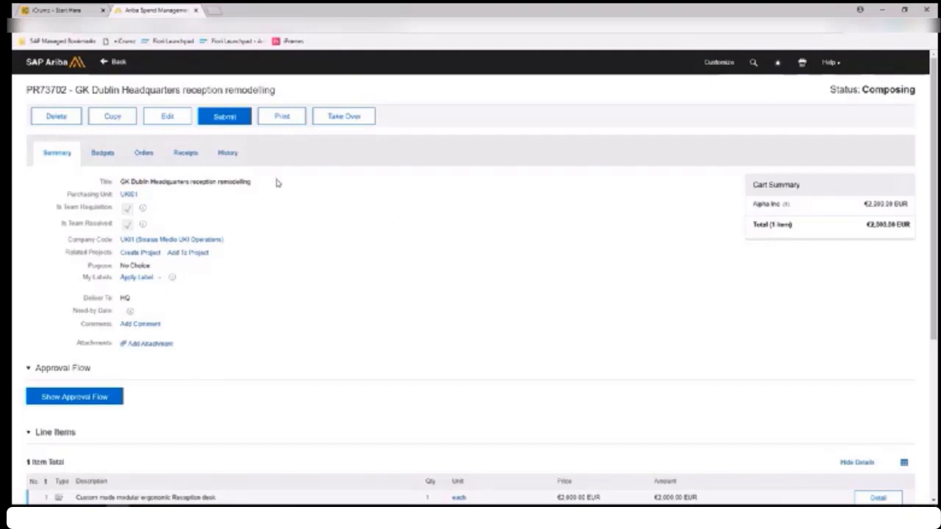
Review the requisition's available actions, summary fields and line item details.
left_click(57, 115)
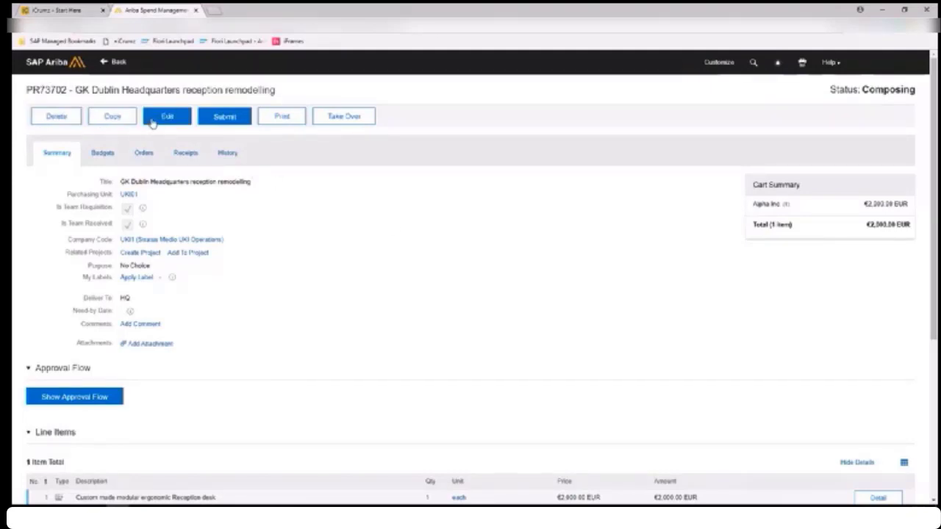
key("ctrl")
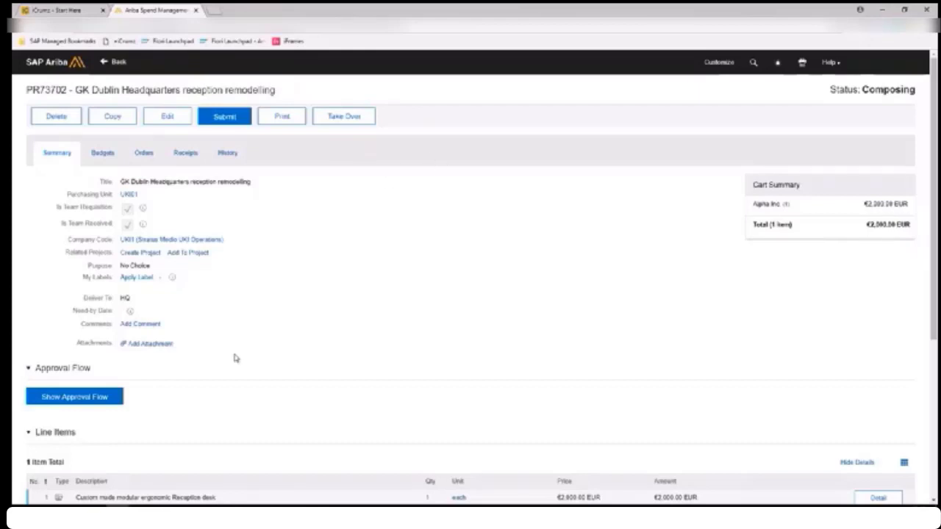
scroll(235, 284, "down", 3)
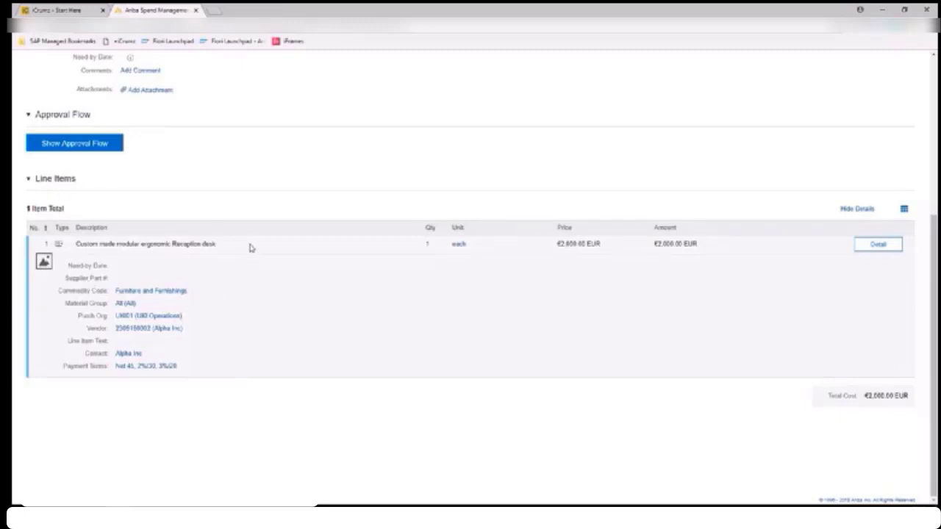
scroll(250, 248, "up", 2)
scroll(250, 248, "up", 2)
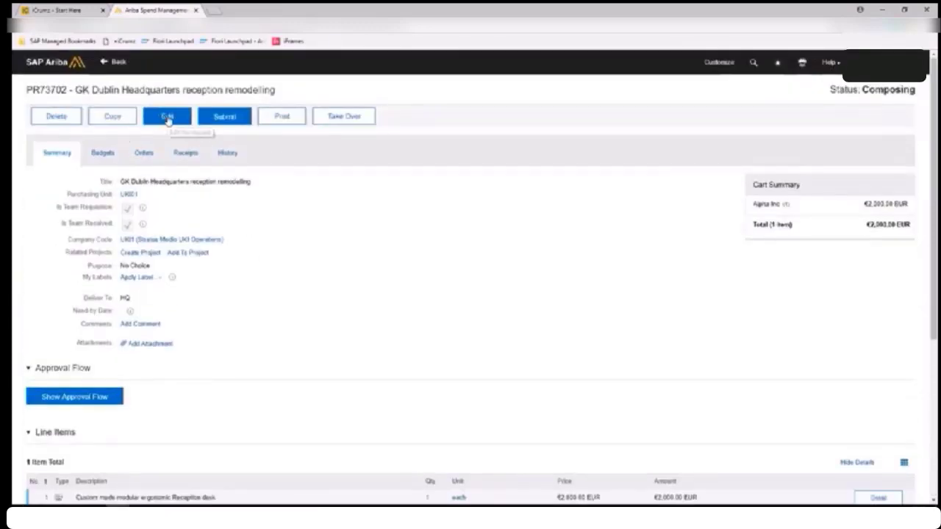
Open the requisition for editing and copy the custom made modular ergonomic reception desk line item.
left_click(167, 117)
scroll(221, 258, "down", 8)
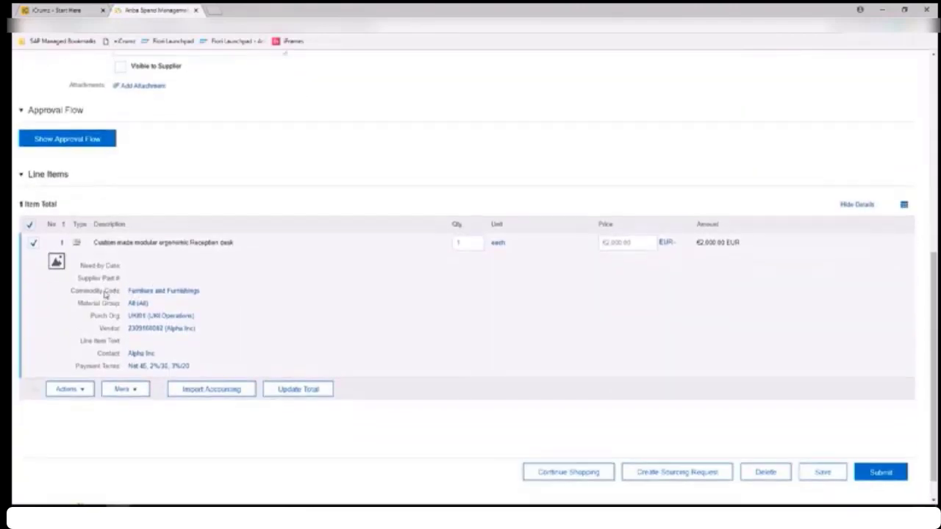
left_click(80, 359)
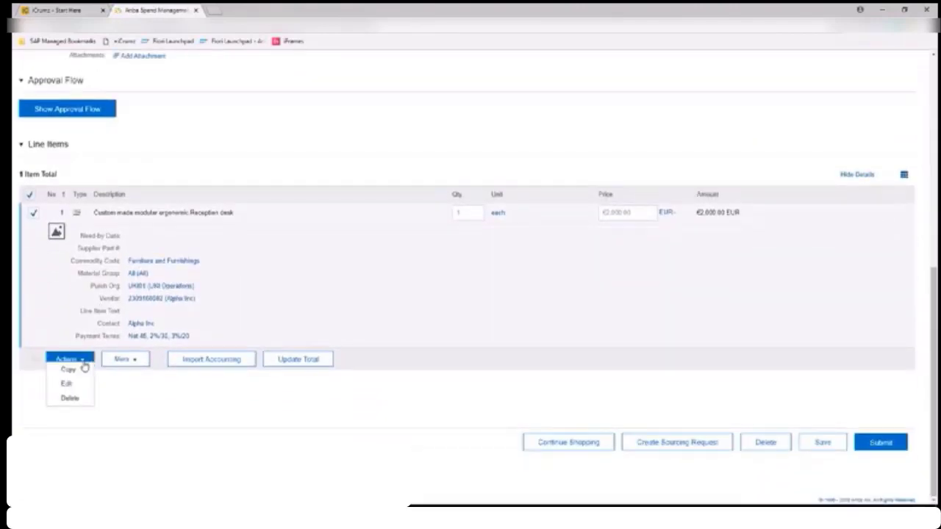
left_click(68, 369)
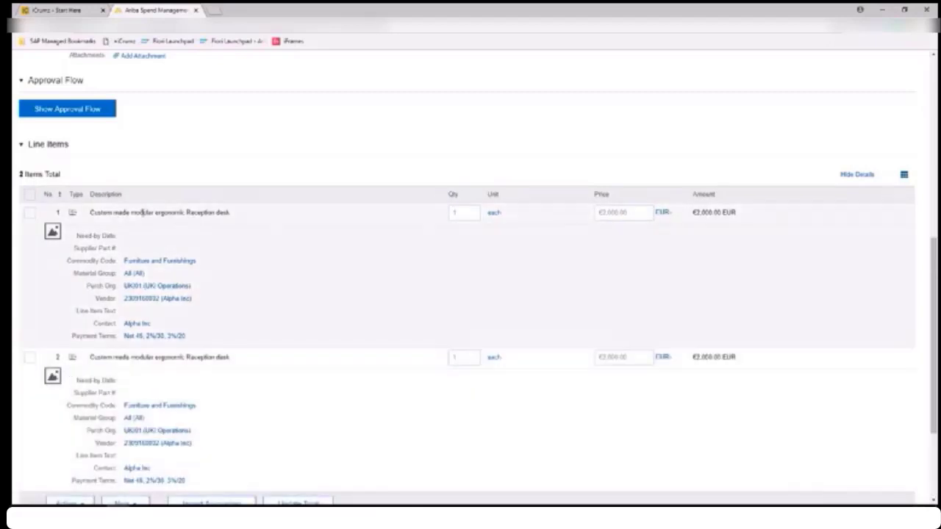
Edit the copied line item 2 and set its full description to "Modular unit for cable management ports".
scroll(142, 212, "down", 2)
left_click(33, 213)
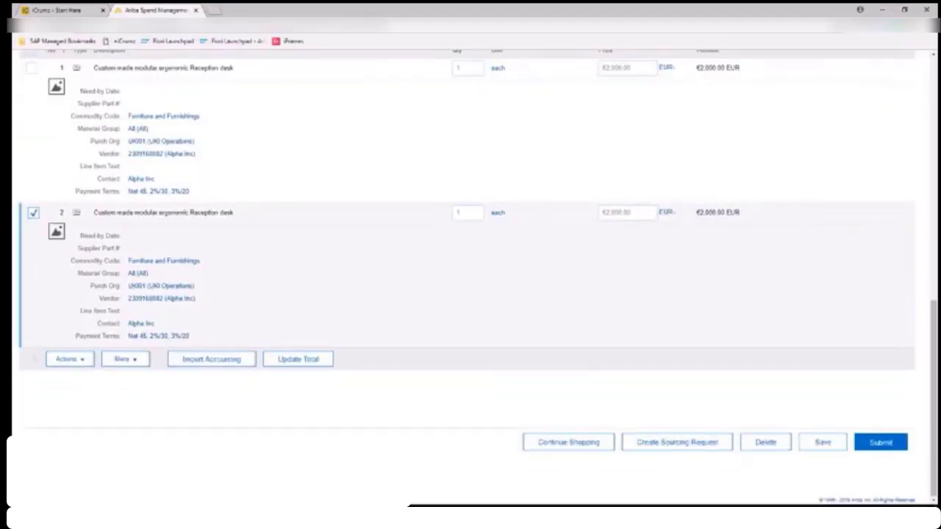
left_click(72, 360)
left_click(70, 383)
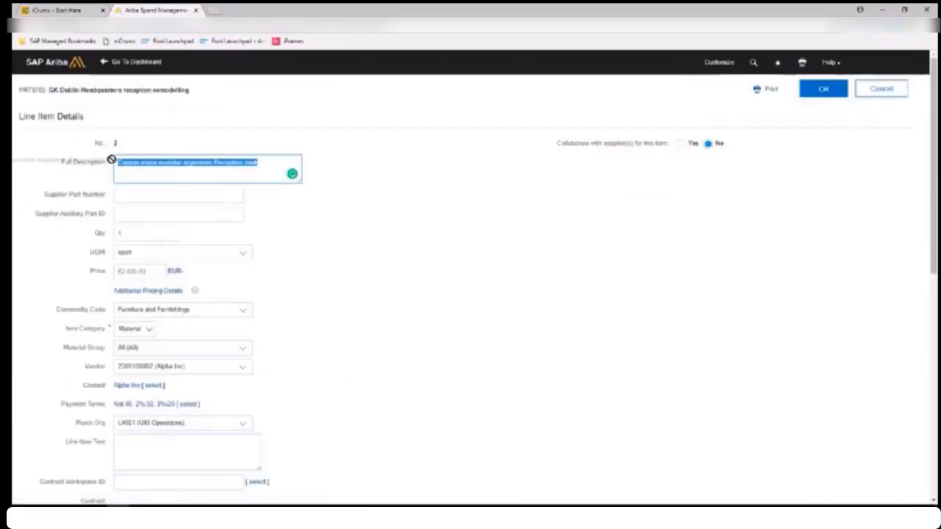
key("BackSpace")
type("pens")
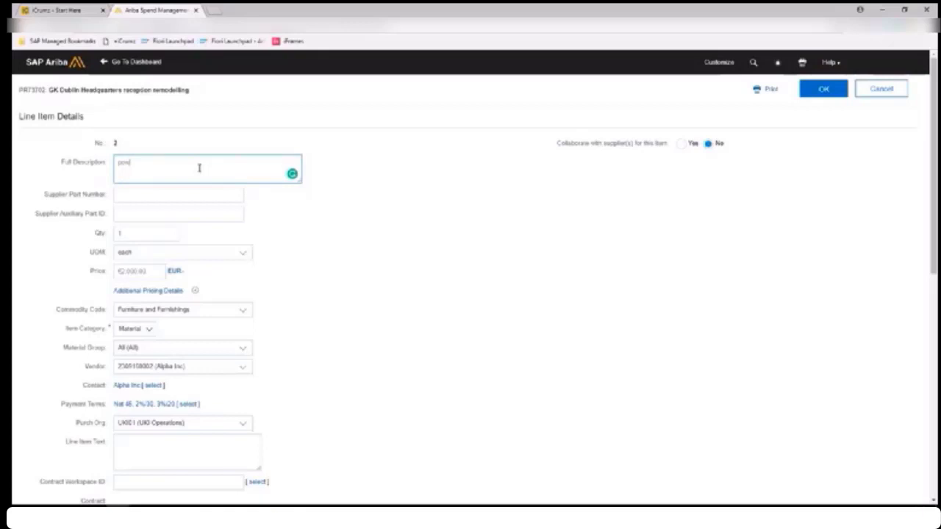
type("ular unit for cable management ports")
Set line item 2's price to 350 EUR and accept the line item changes.
scroll(405, 189, "down", 1)
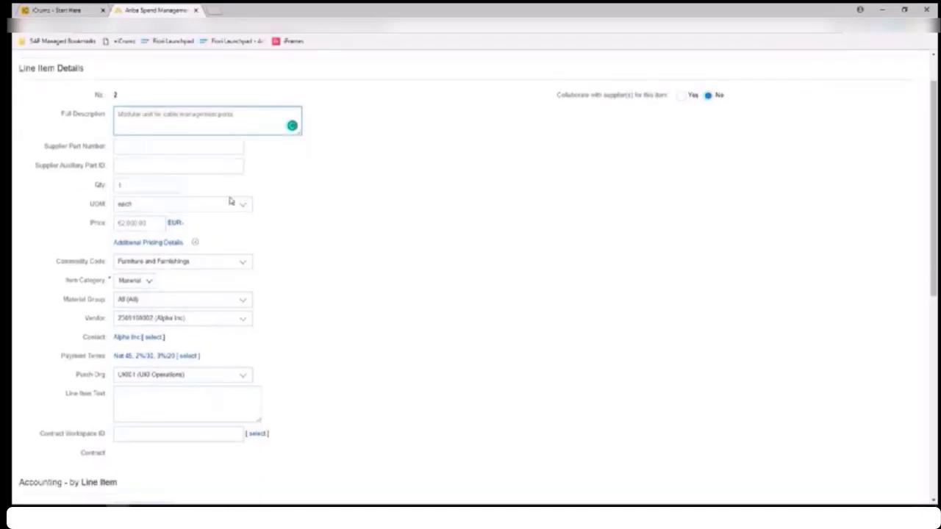
left_click(151, 225)
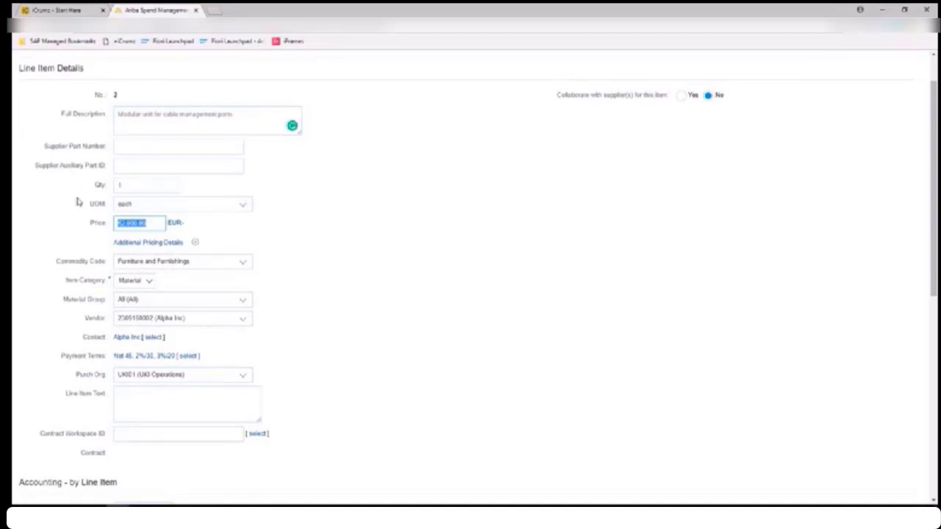
type("350")
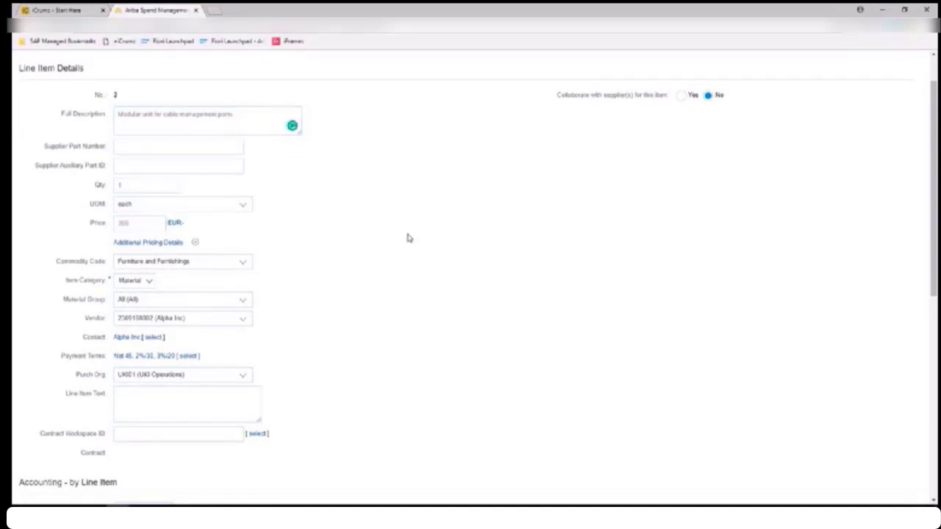
scroll(407, 237, "down", 6)
left_click(823, 441)
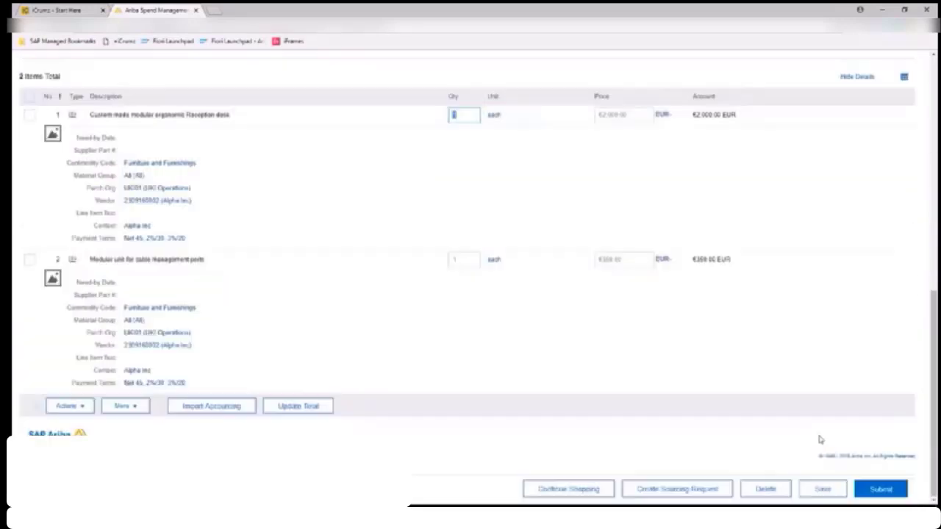
Copy the "Modular unit for cable management ports" line item within the requisition.
left_click(32, 260)
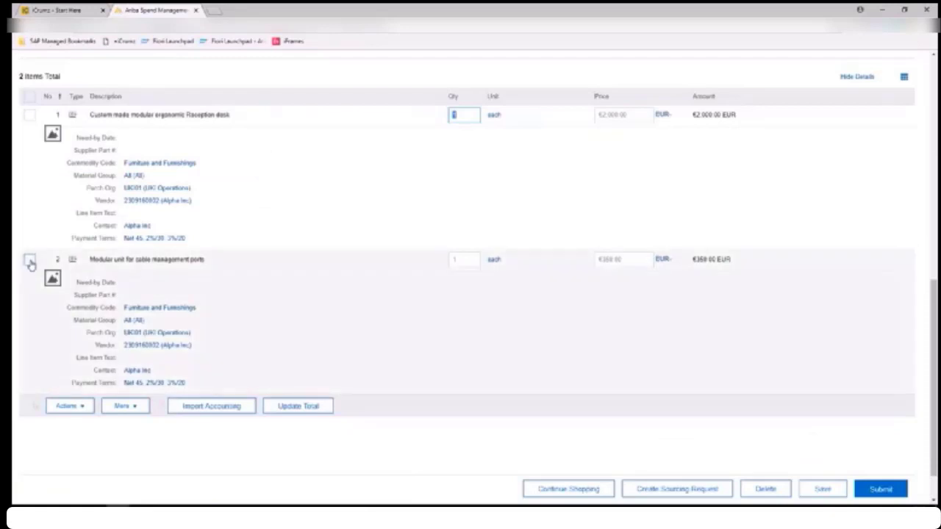
left_click(83, 412)
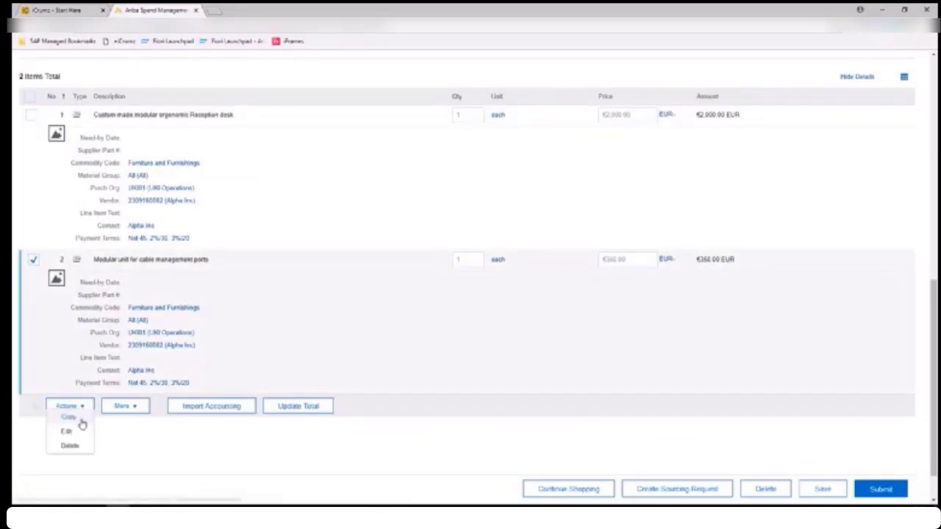
left_click(65, 421)
scroll(41, 309, "down", 3)
scroll(40, 309, "up", 1)
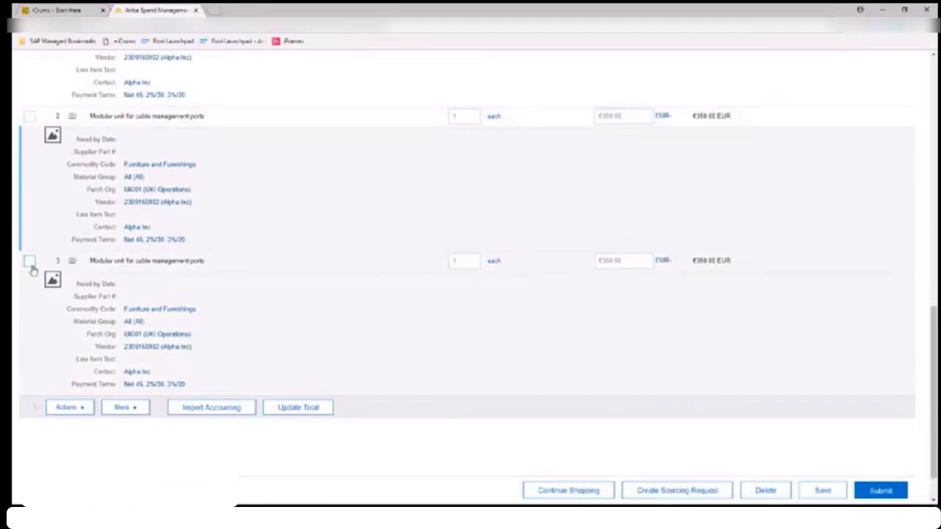
Edit the copied line item 3 and replace its full description with "Modular unit for stationary".
left_click(33, 261)
left_click(79, 409)
left_click(69, 432)
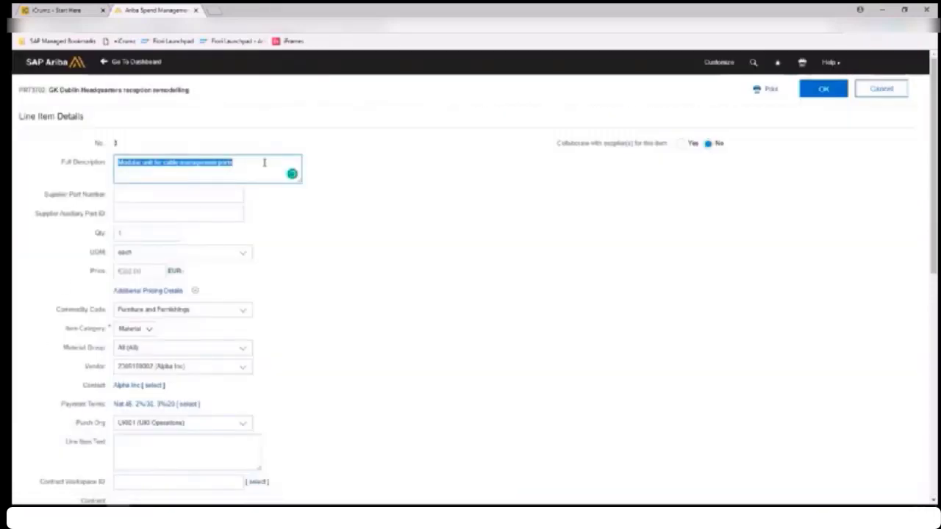
left_click(260, 164)
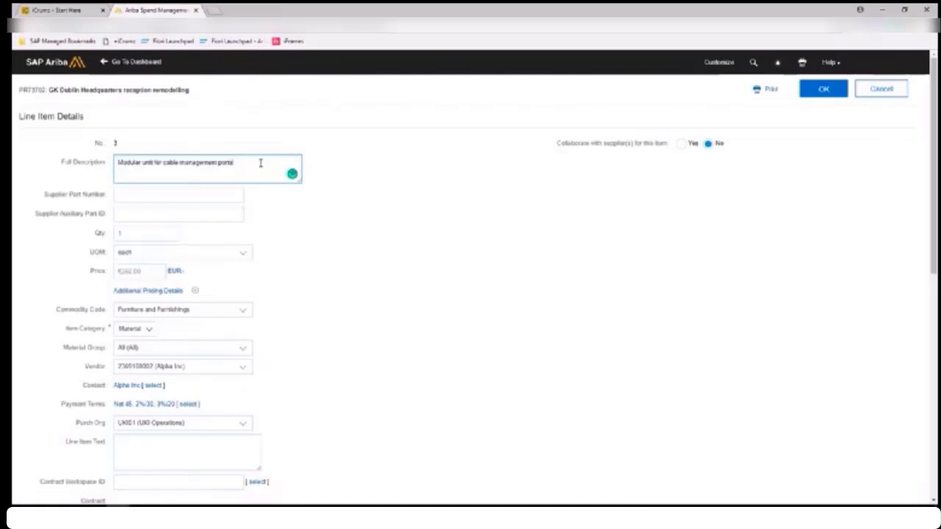
key("ctrl+shift+Left")
key("ctrl+shift+Left")
key("ctrl+shift+Left")
key("ctrl+shift+Left")
key("ctrl+shift+Left")
key("ctrl+shift+Left")
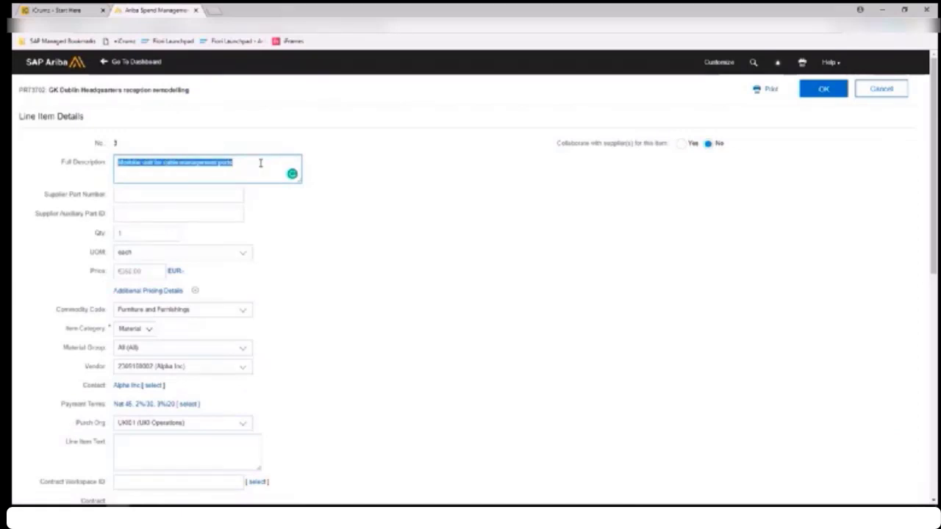
key("BackSpace")
type("pon")
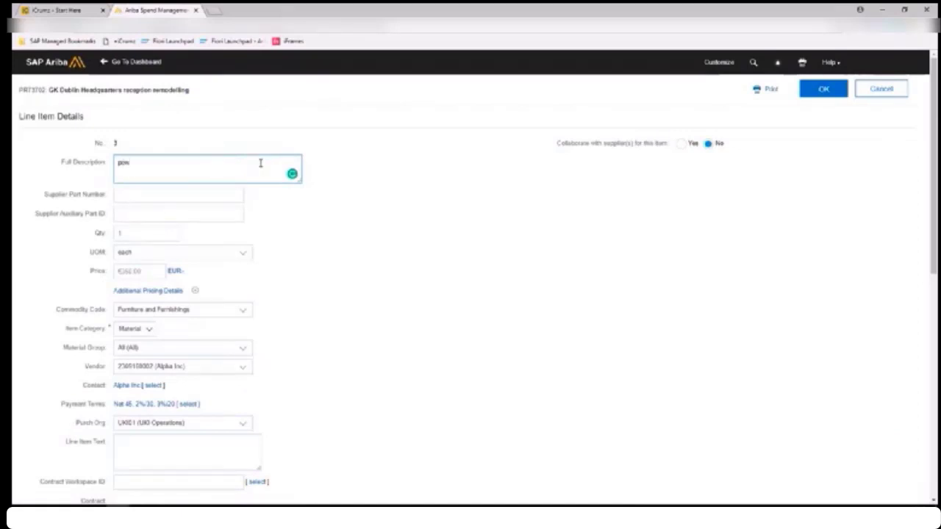
key("ctrl+a")
type("Modular unit for stationary")
left_click(381, 190)
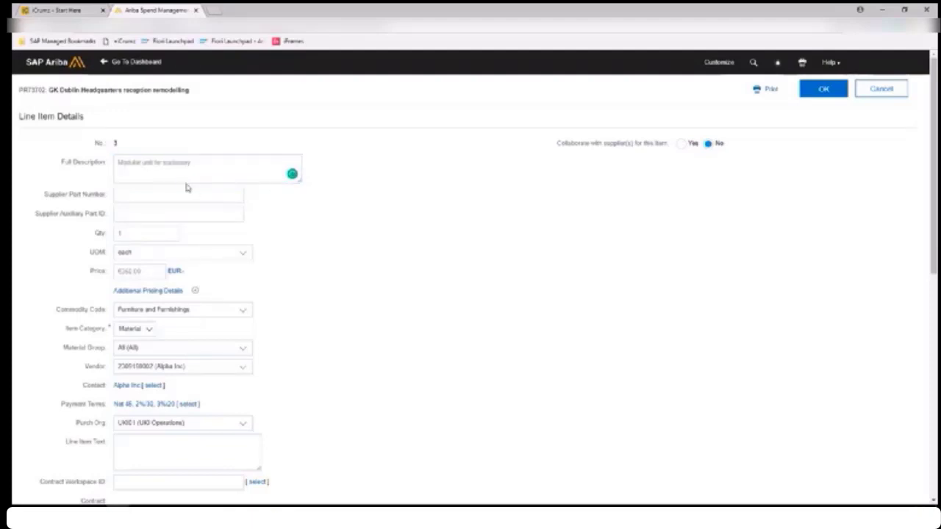
Set line item 3's price to 150 EUR and accept the line item changes.
scroll(186, 188, "down", 1)
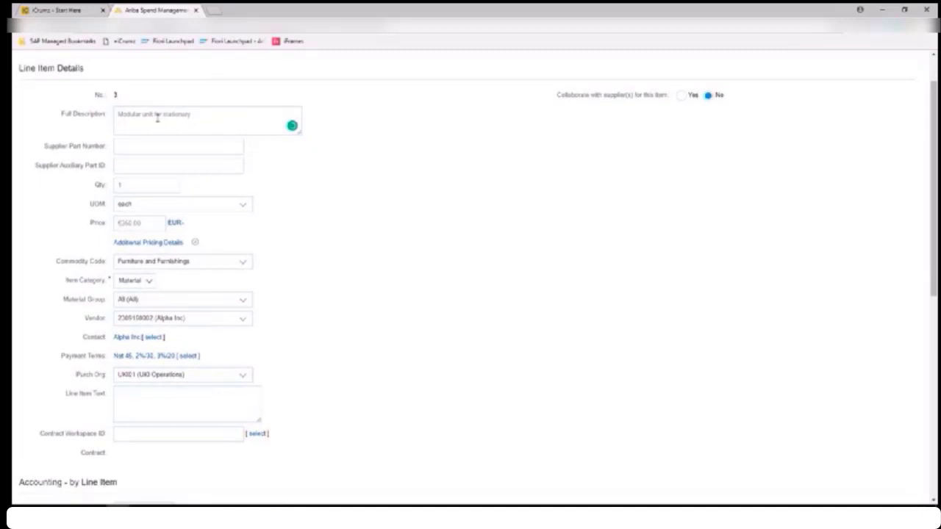
left_click(153, 222)
left_click_drag(153, 223, 115, 222)
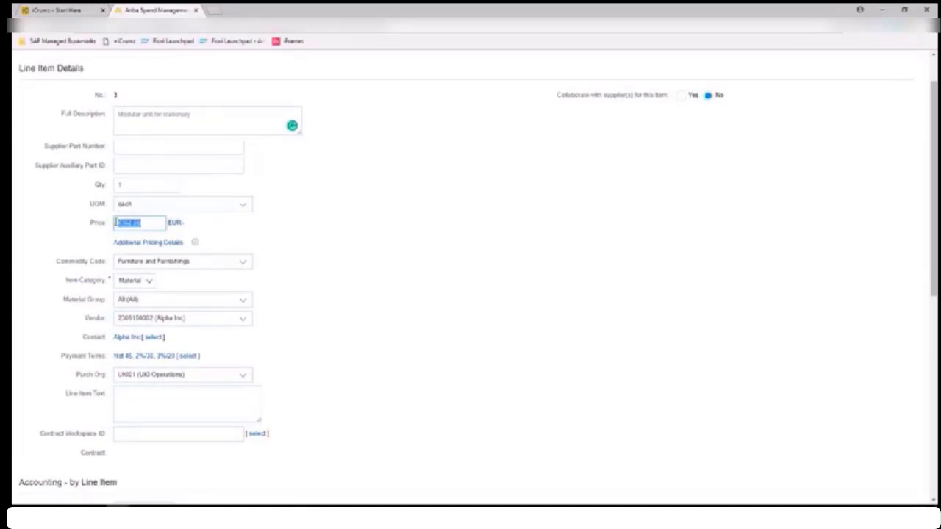
type("150")
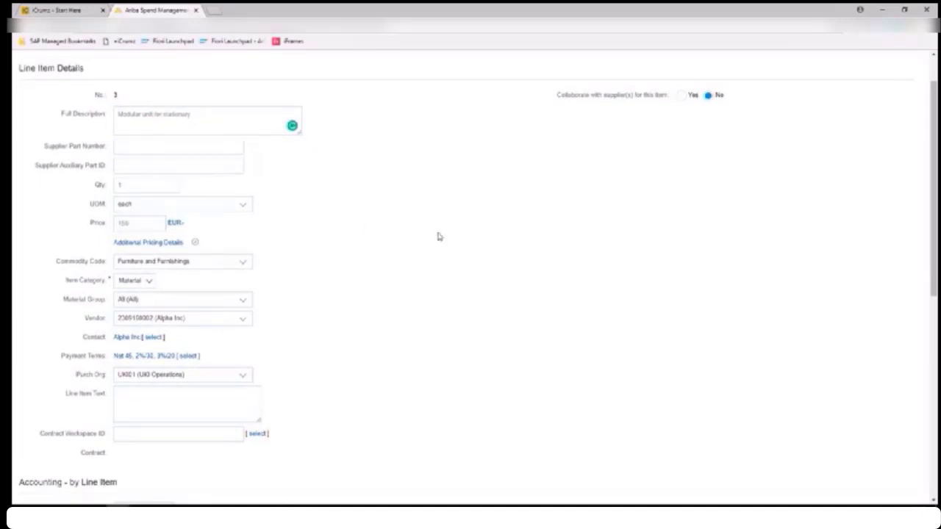
scroll(439, 235, "down", 9)
left_click(824, 442)
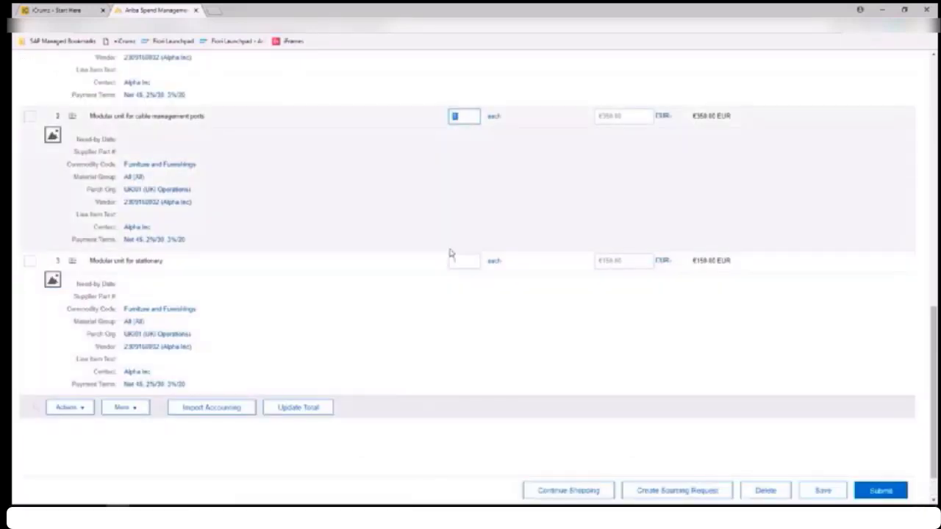
Review the line items, update the requisition total and submit the requisition for approval.
scroll(448, 252, "up", 3)
scroll(448, 251, "down", 1)
scroll(448, 251, "down", 5)
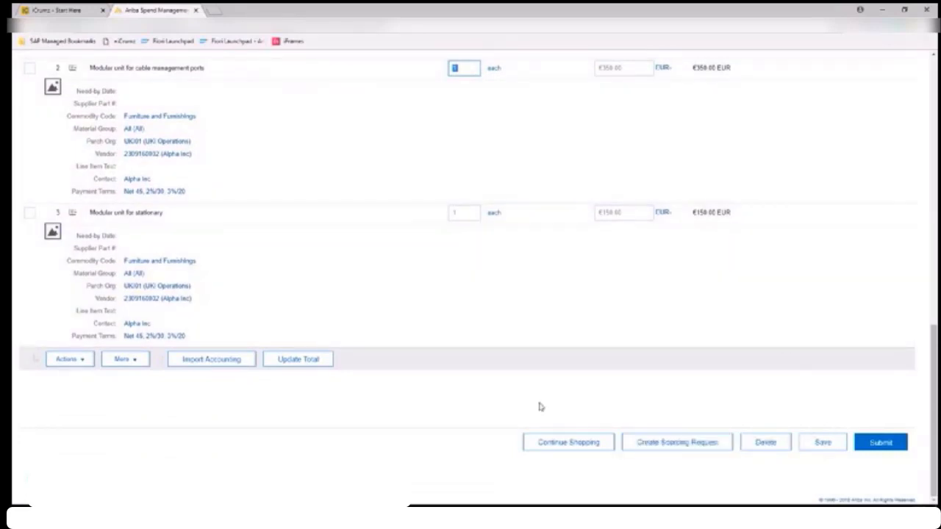
left_click(305, 361)
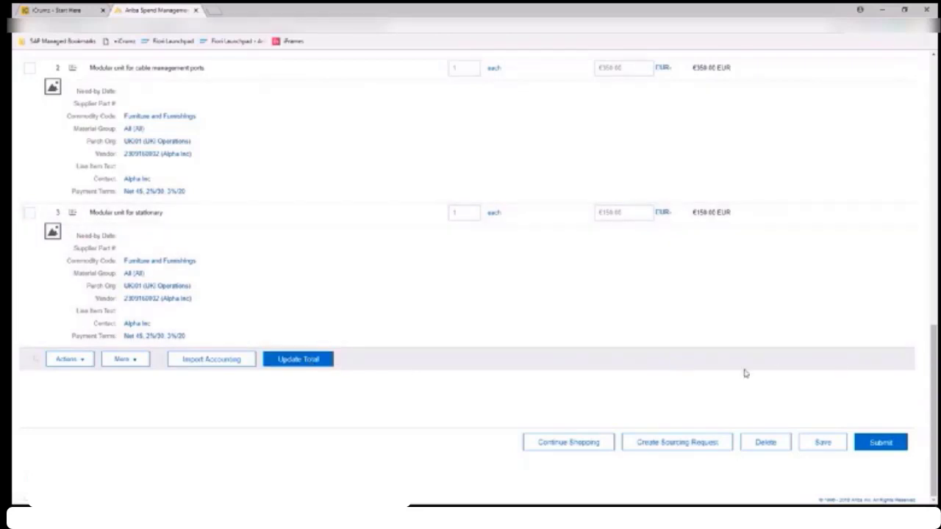
left_click(881, 442)
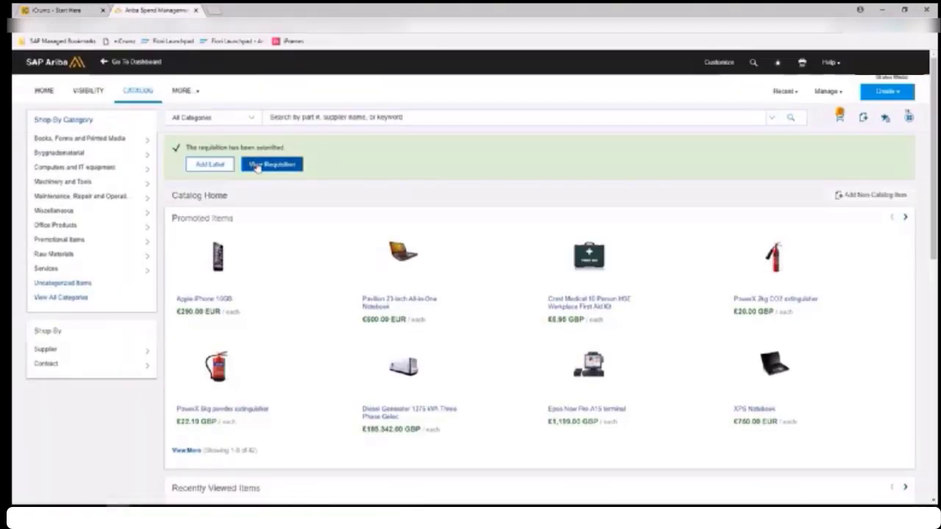
View the submitted requisition and examine its history entries, including the real user and action recorded for each.
left_click(257, 164)
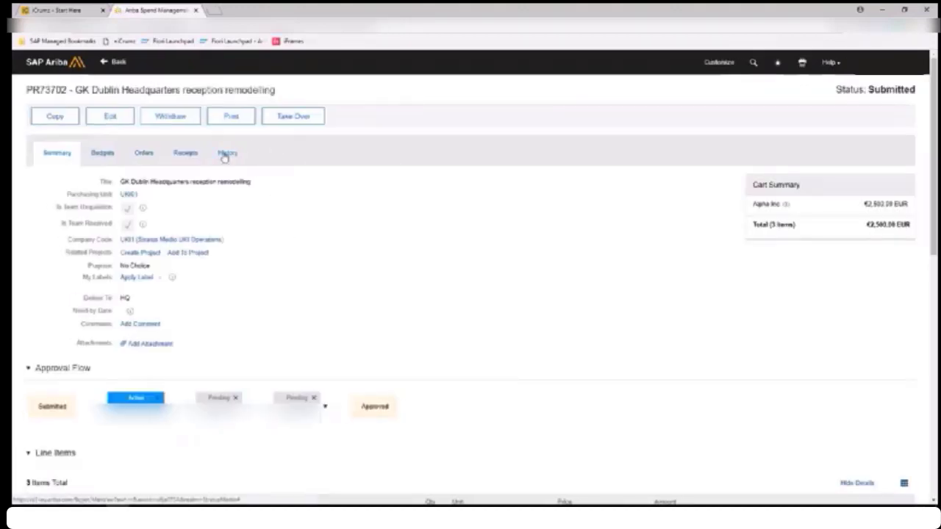
left_click(226, 152)
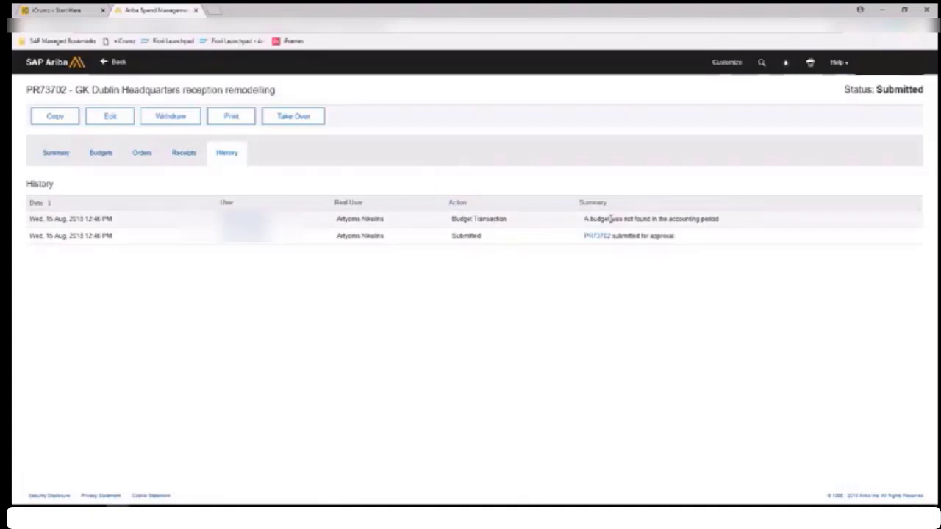
left_click_drag(722, 220, 336, 218)
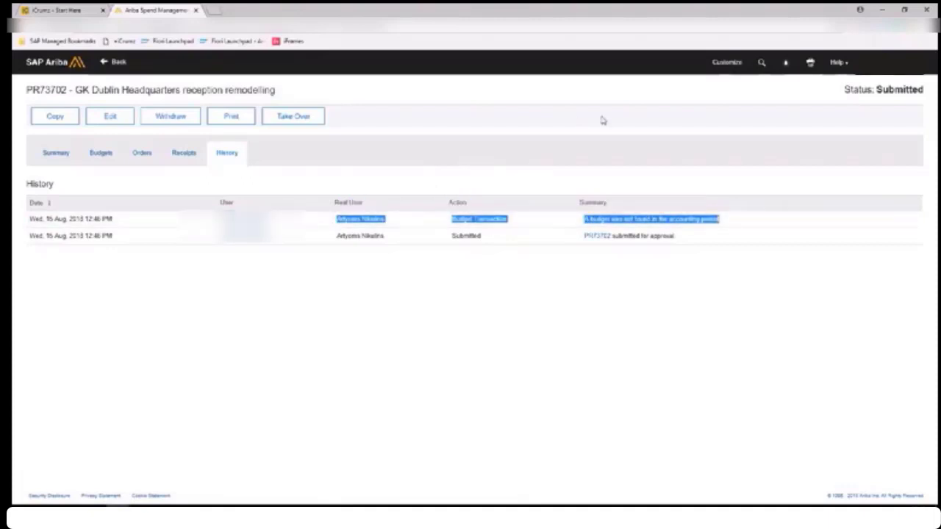
left_click(627, 103)
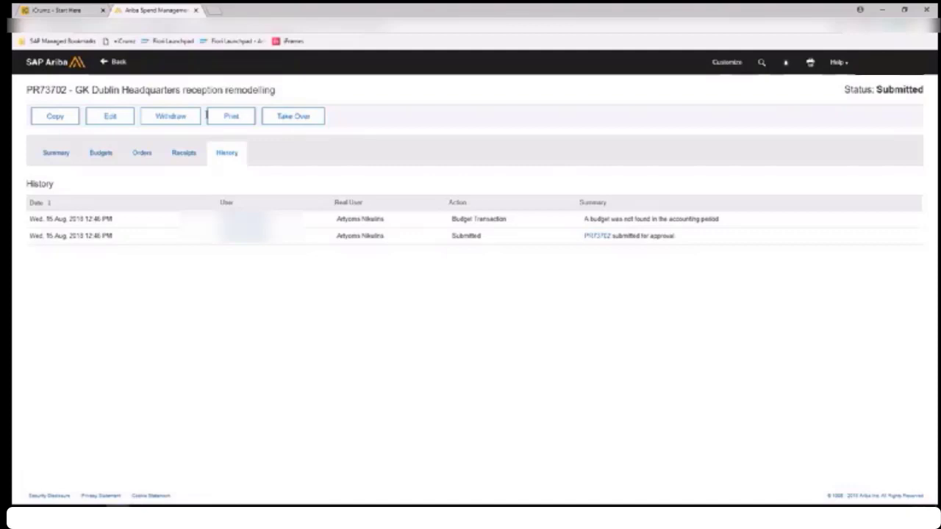
Switch to the other browser window with the Stratus Media dashboard and open the Parameters page in Core Administration.
key("alt+Tab")
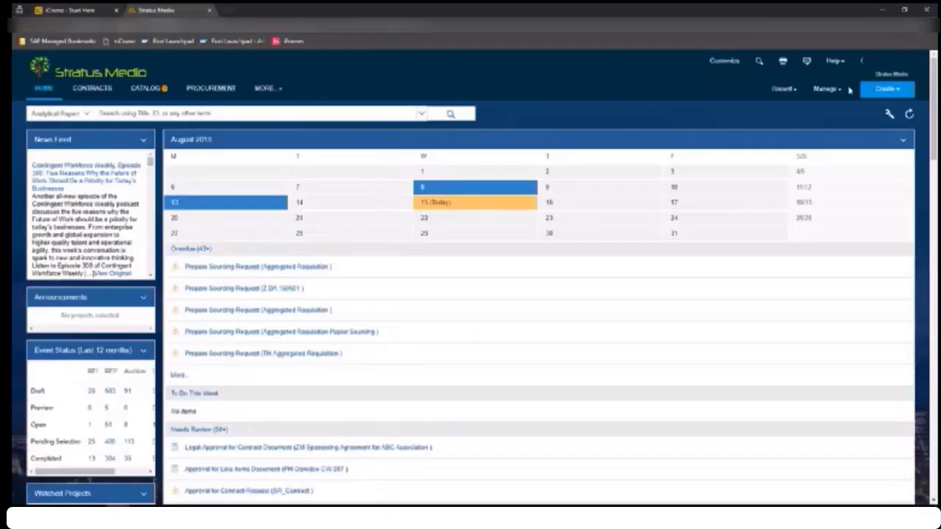
left_click(829, 89)
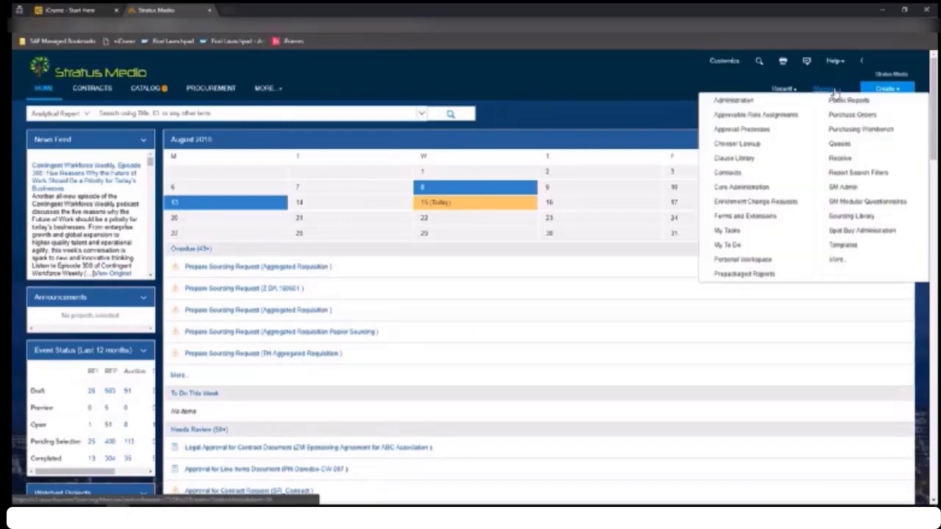
left_click(744, 186)
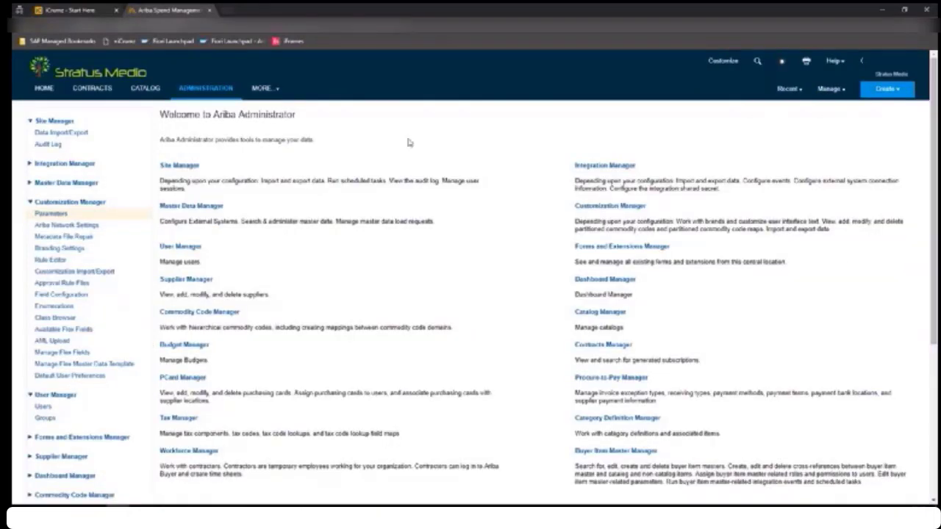
left_click(52, 217)
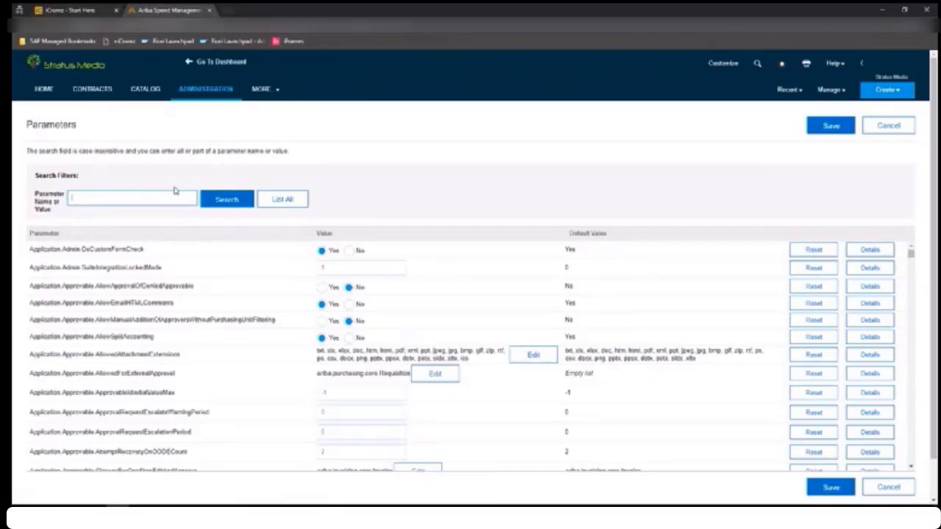
Search the parameters for "allowteam" and examine the Application.Common.AllowTeamShopping parameter's value.
type("allowteam")
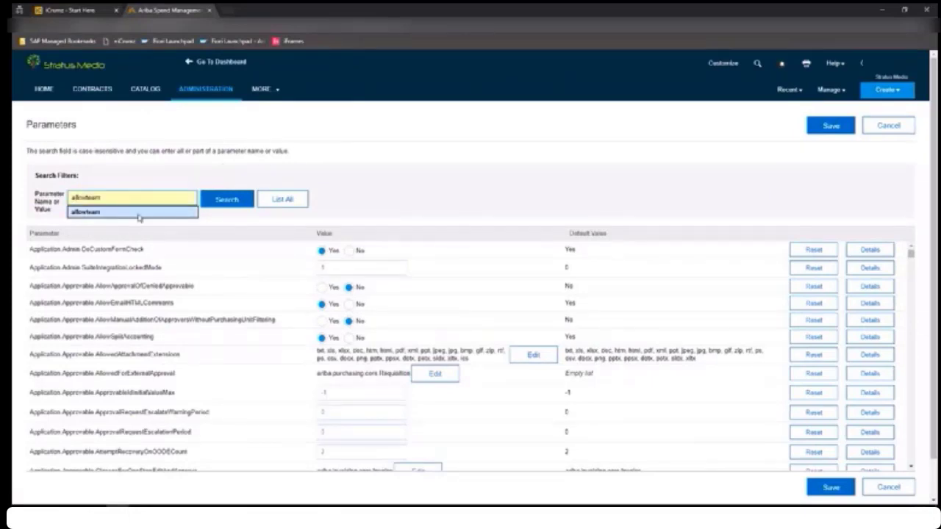
left_click(139, 212)
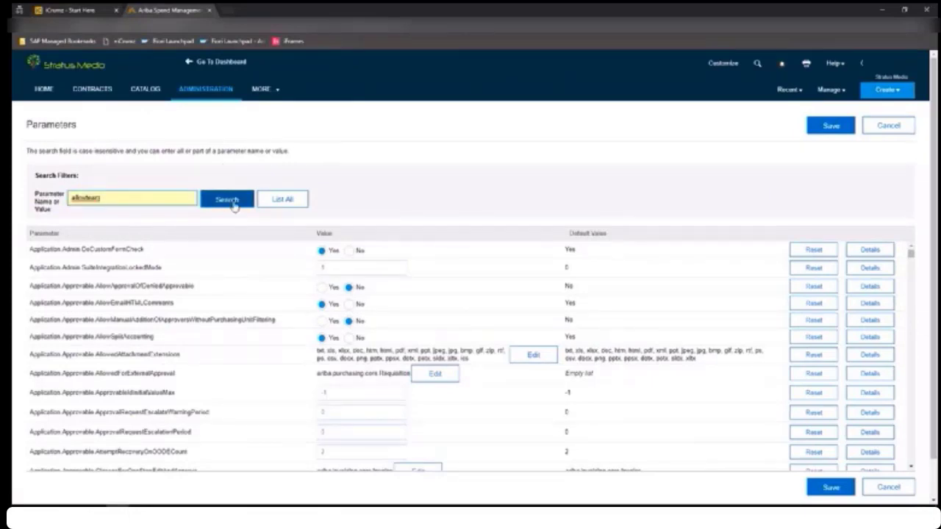
left_click(234, 206)
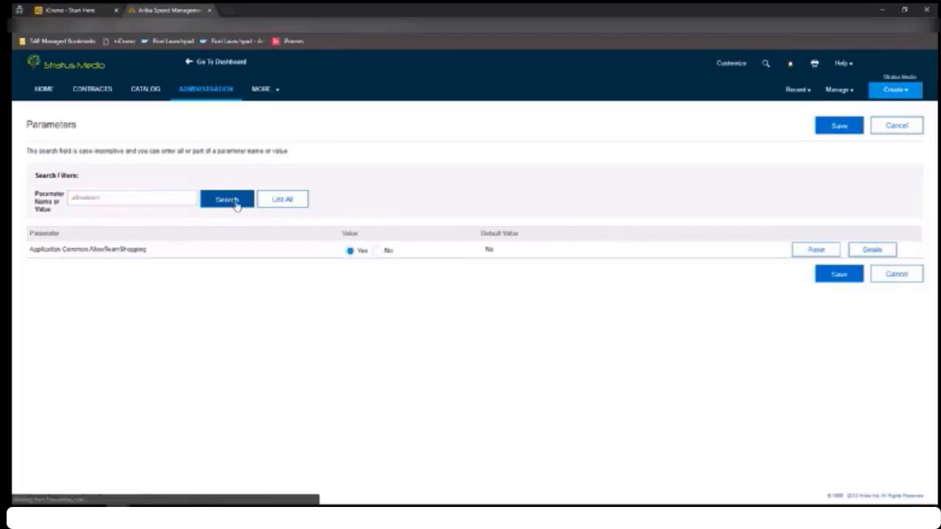
left_click_drag(147, 250, 91, 251)
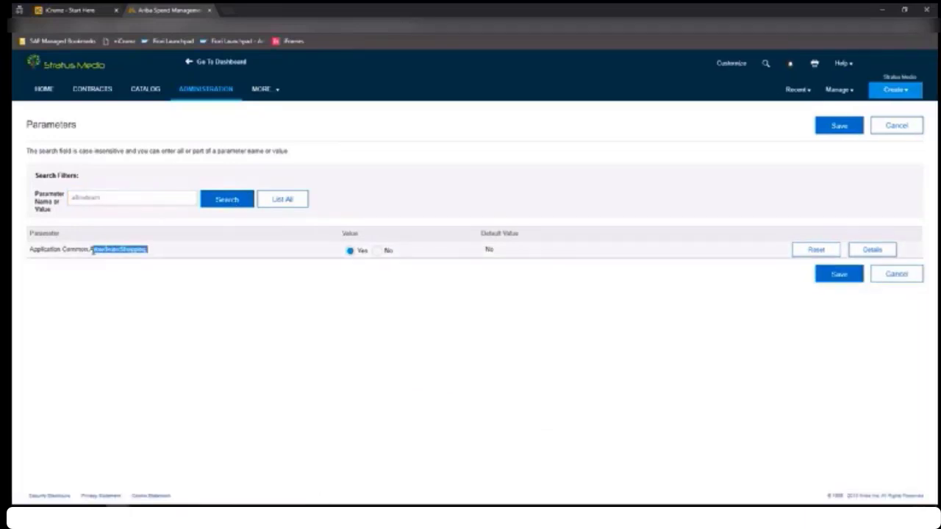
left_click(184, 251)
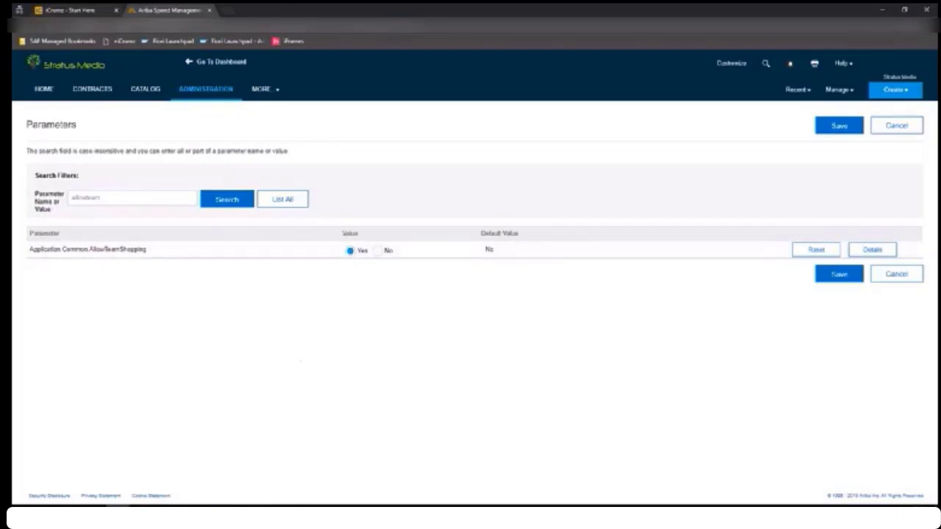
Replace the parameter search term with TeamShoppingCart to look up that parameter.
double_click(143, 197)
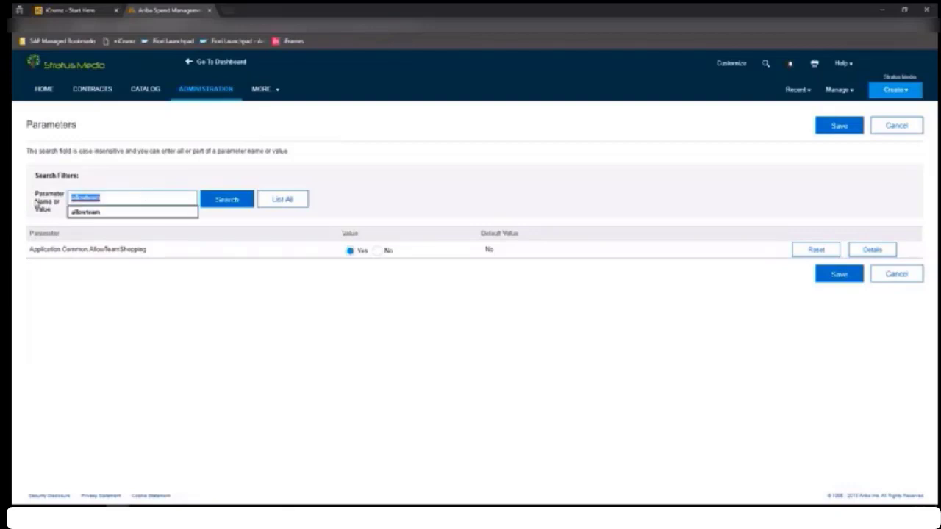
type("t")
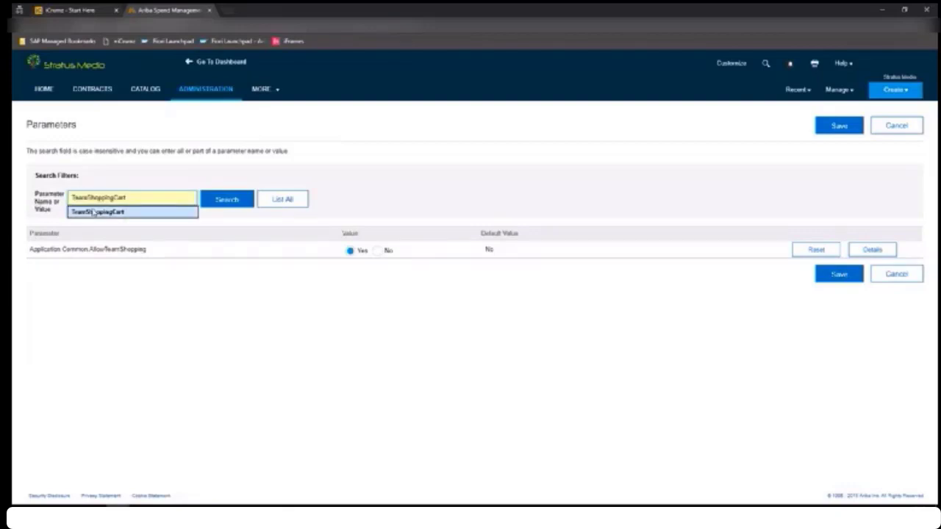
left_click(119, 214)
left_click(122, 213)
left_click(121, 214)
left_click(120, 214)
left_click(120, 213)
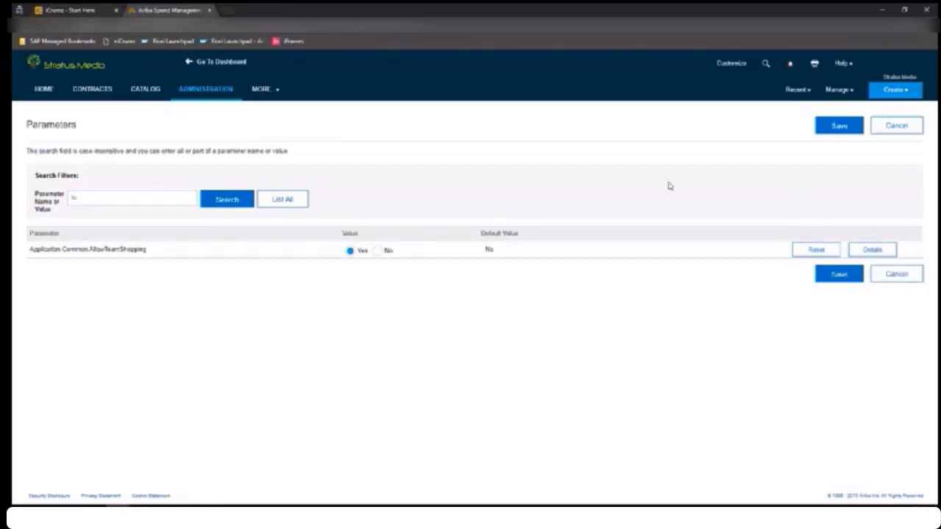
Go to the approval processes, filter them by approvable type Receipt, and open Receipt Approval Process [Team Receipt].
left_click(840, 91)
left_click(757, 129)
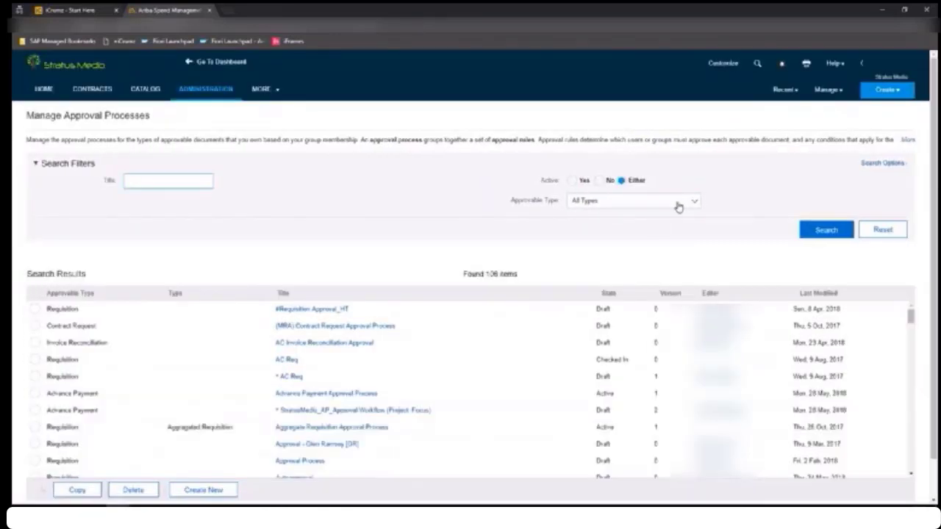
left_click(672, 204)
left_click(595, 436)
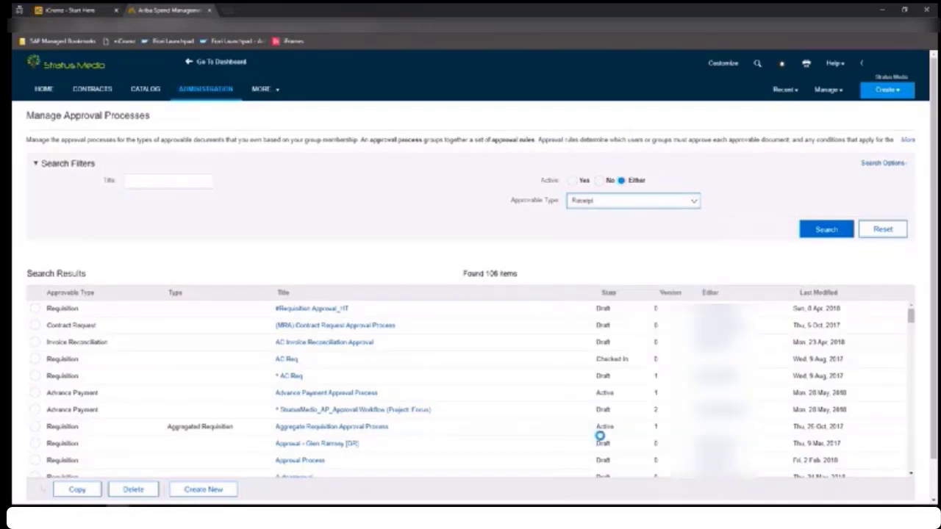
left_click(825, 229)
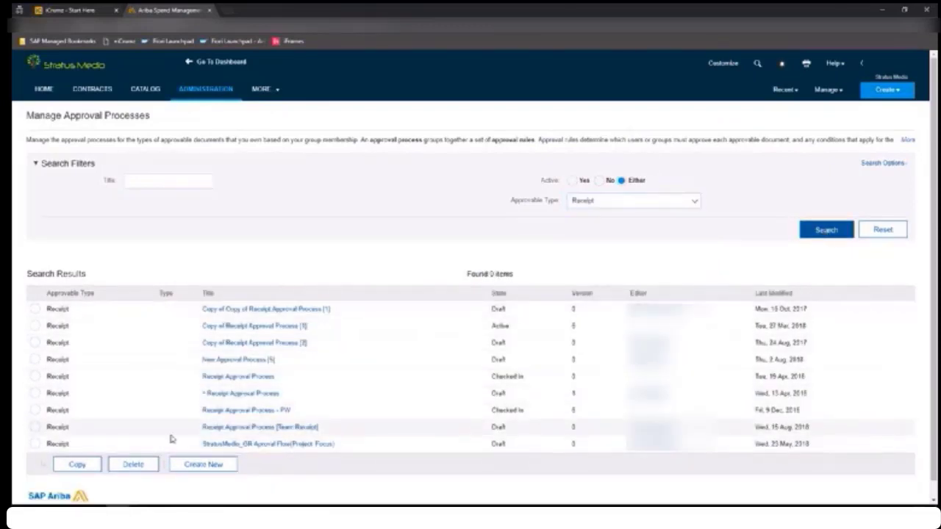
left_click(251, 432)
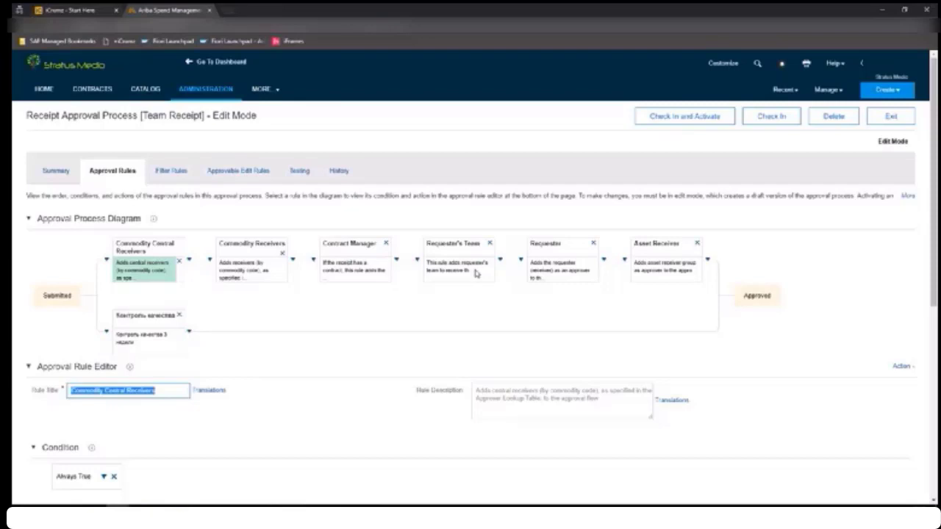
Select the Requester's Team rule in the approval process diagram and examine its condition and action settings.
scroll(465, 274, "down", 3)
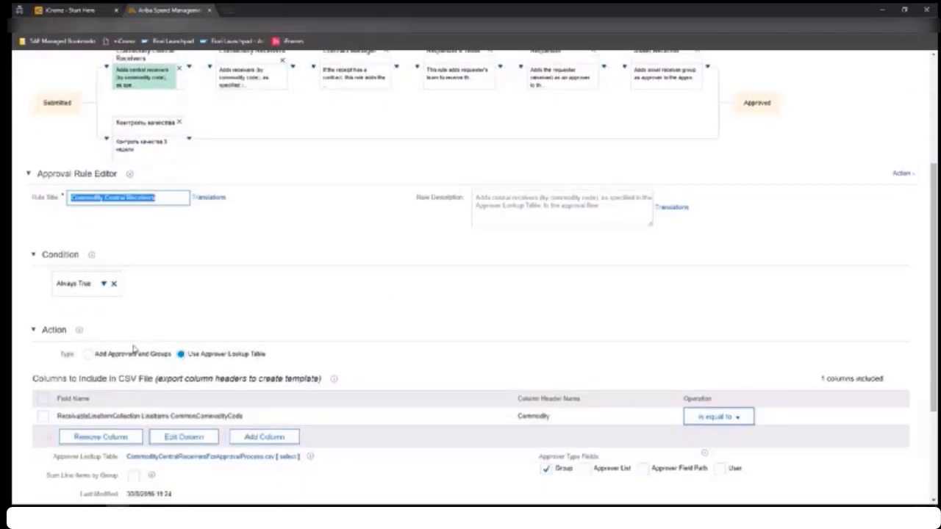
scroll(168, 342, "up", 2)
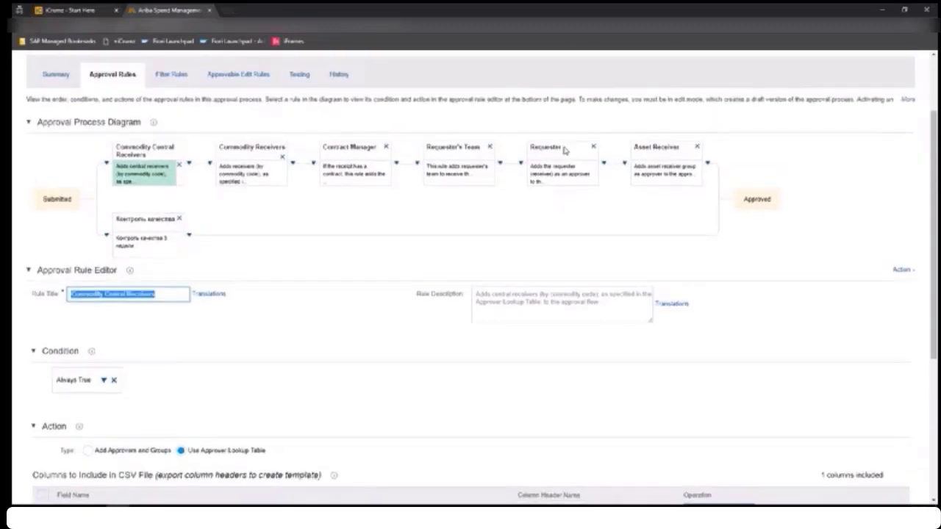
left_click(482, 150)
scroll(197, 312, "down", 1)
scroll(197, 312, "down", 1)
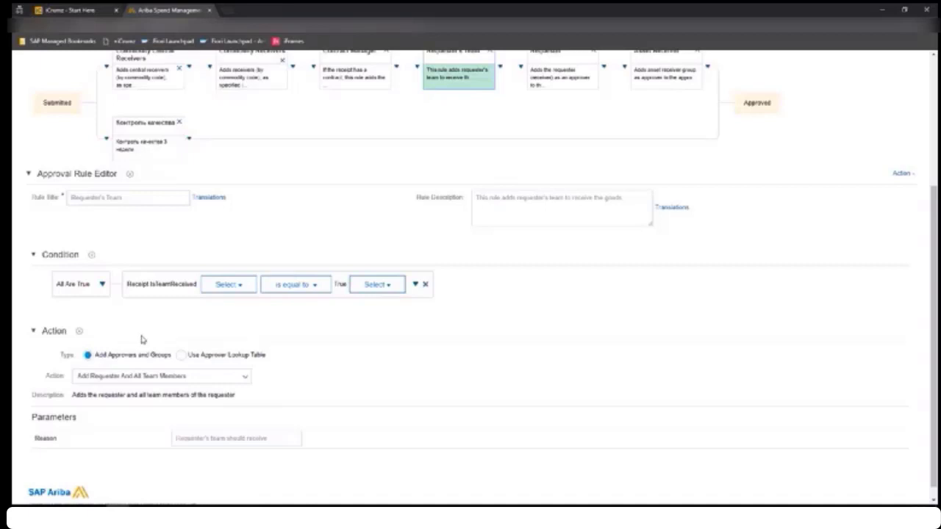
left_click(164, 378)
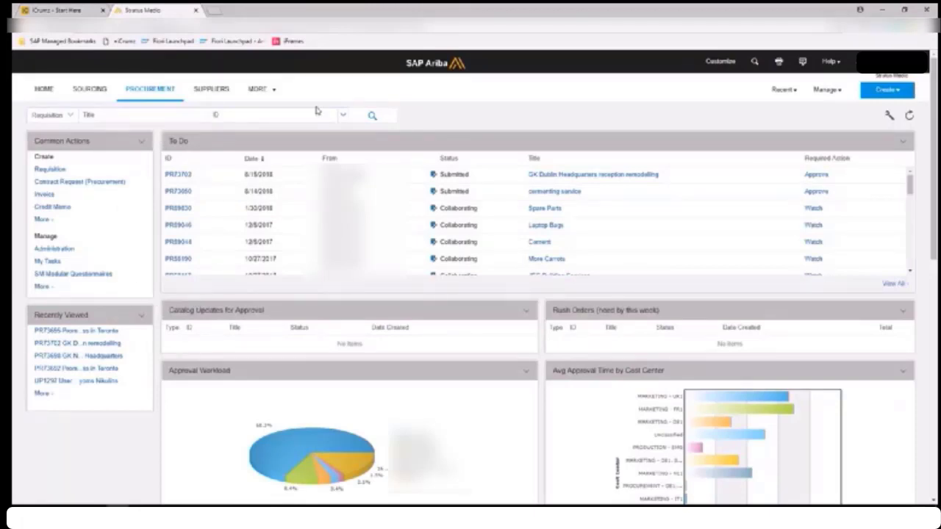
In the Procurement dashboard's browser window, search requisitions with an added Is Team Received filter set to Yes.
left_click(373, 118)
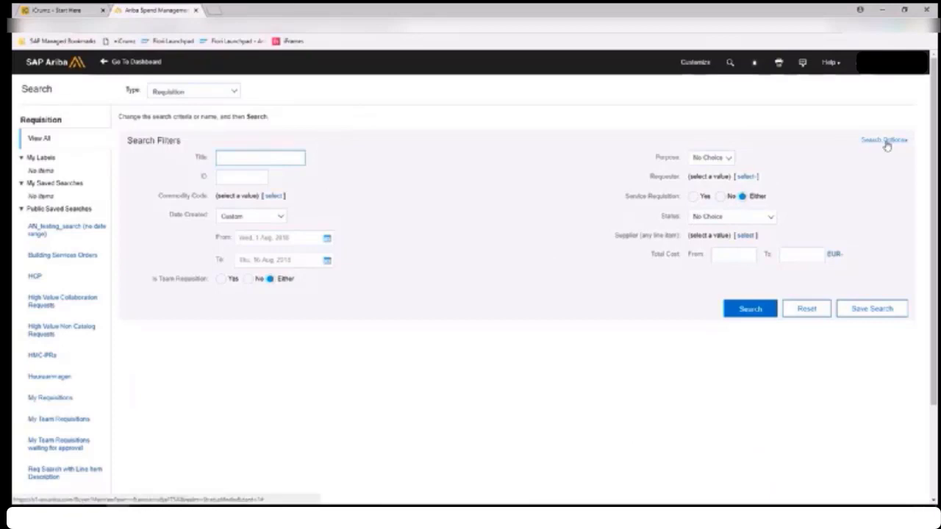
left_click(886, 141)
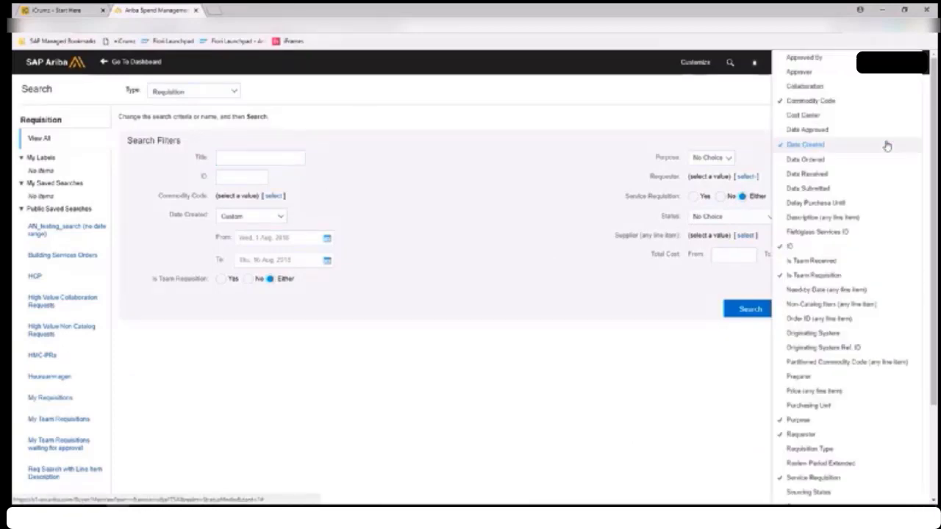
left_click(812, 262)
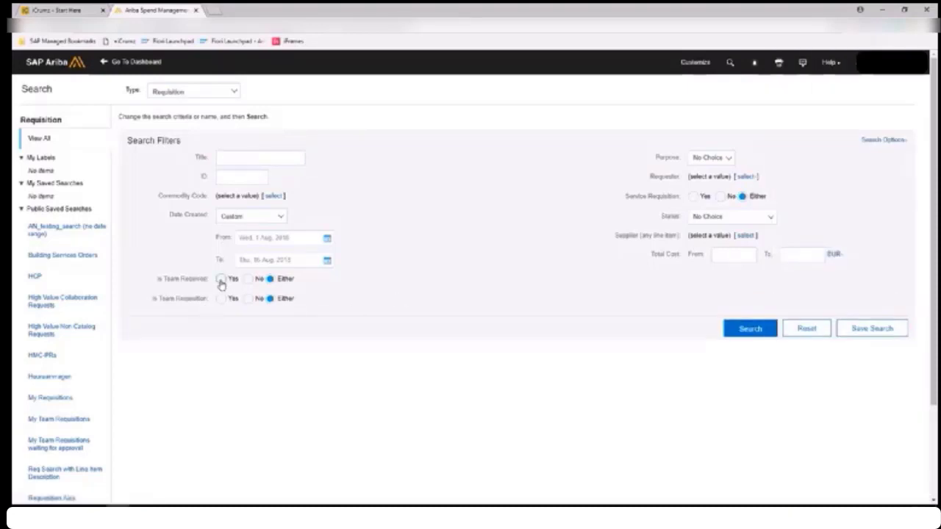
left_click(221, 280)
left_click(739, 336)
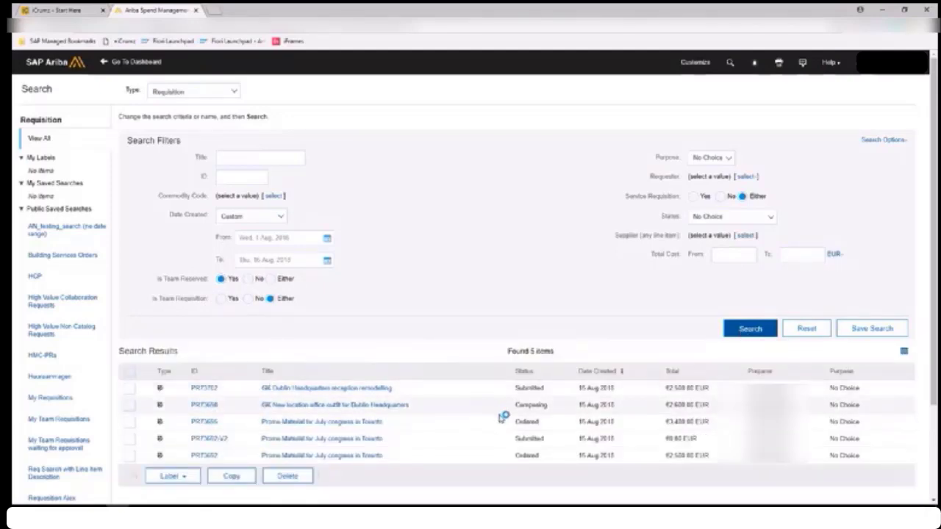
key("ctrl")
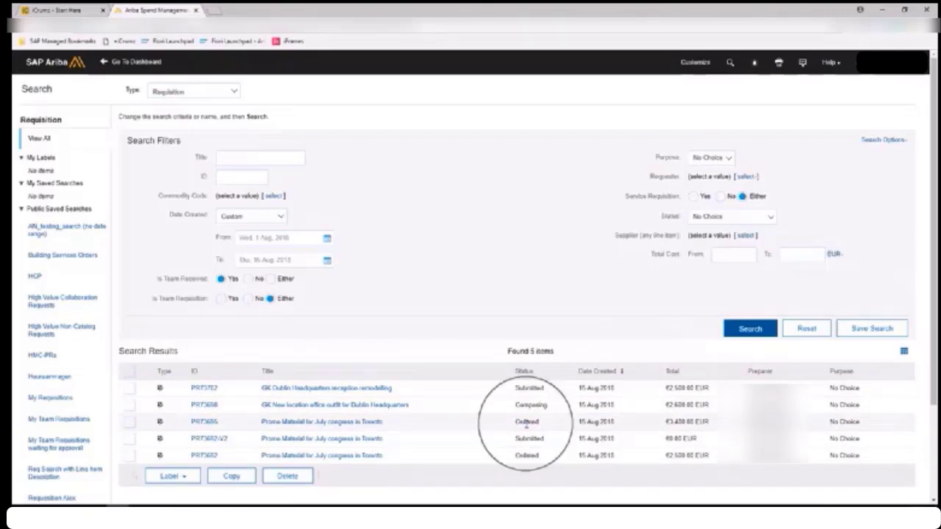
Open the ordered 3,400 EUR requisition "Promo Material for July congress in Toronto" and start receiving its items.
left_click(204, 422)
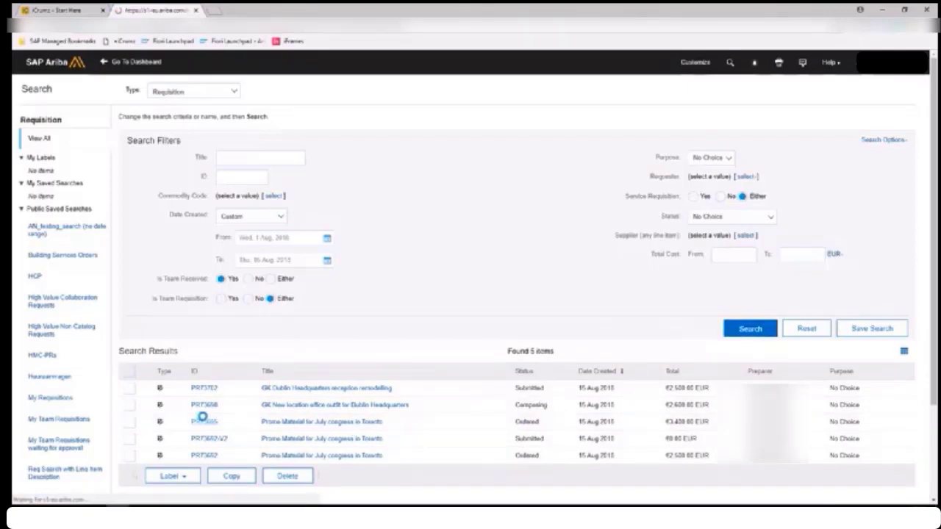
left_click(244, 126)
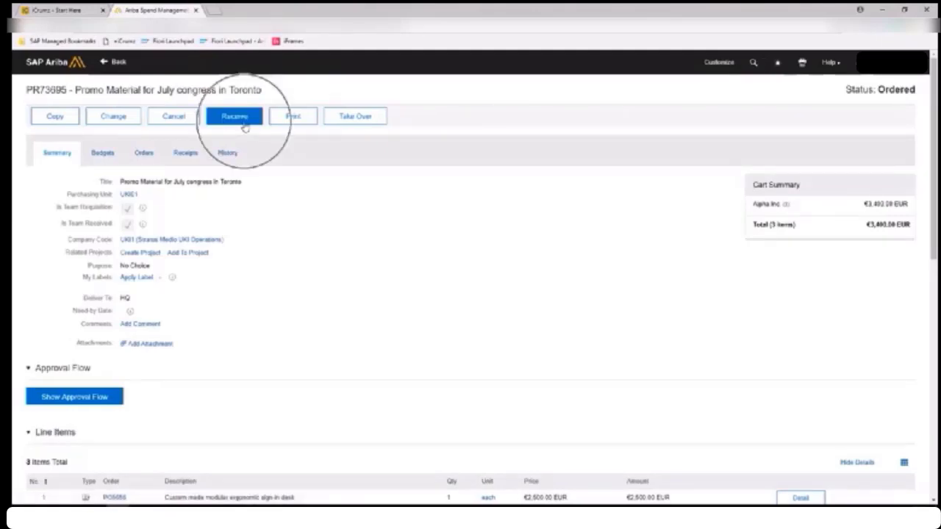
left_click(243, 125)
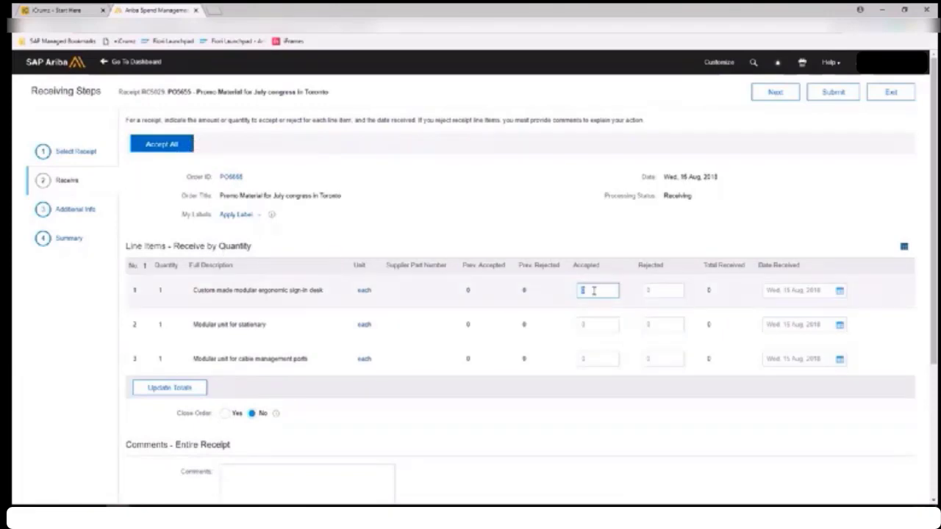
Set the accepted quantity of the custom made modular ergonomic sign-in desk to 1, update the totals and go to the receipt summary.
type("1")
left_click(164, 387)
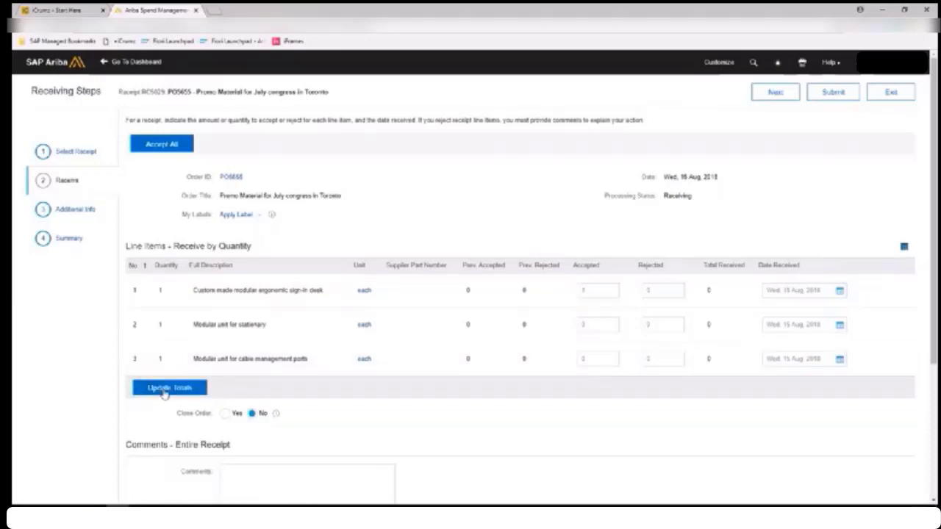
left_click(68, 241)
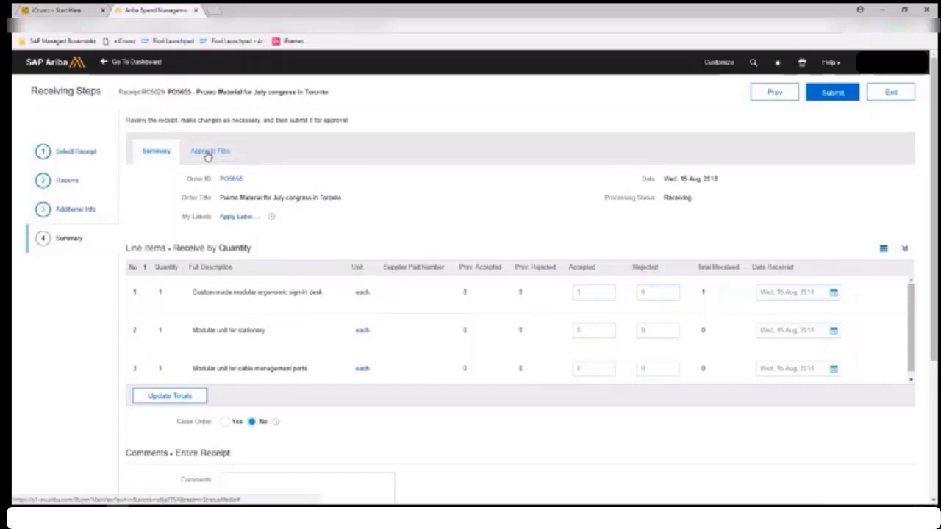
View the receipt's approval flow and examine the approvers between submission and approval.
left_click(210, 152)
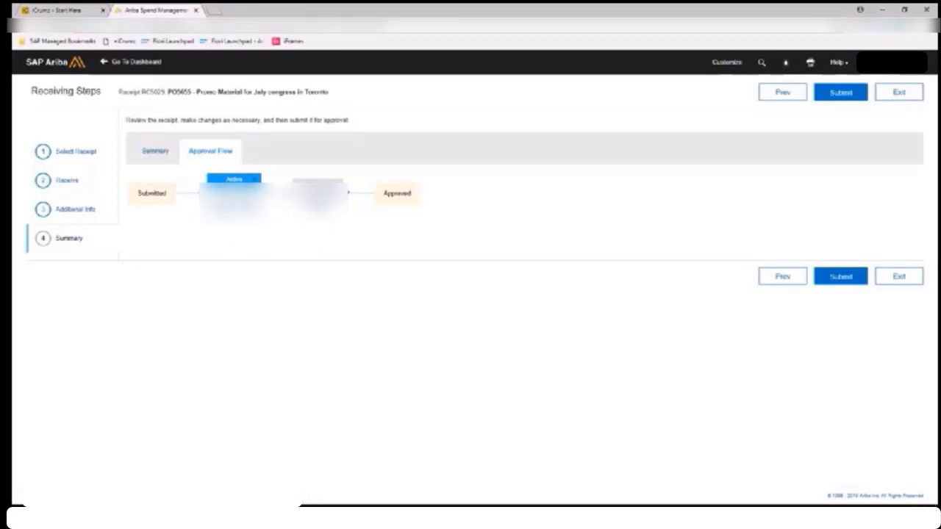
key("ctrl")
key("ctrl")
key("ctrl")
key("ctrl")
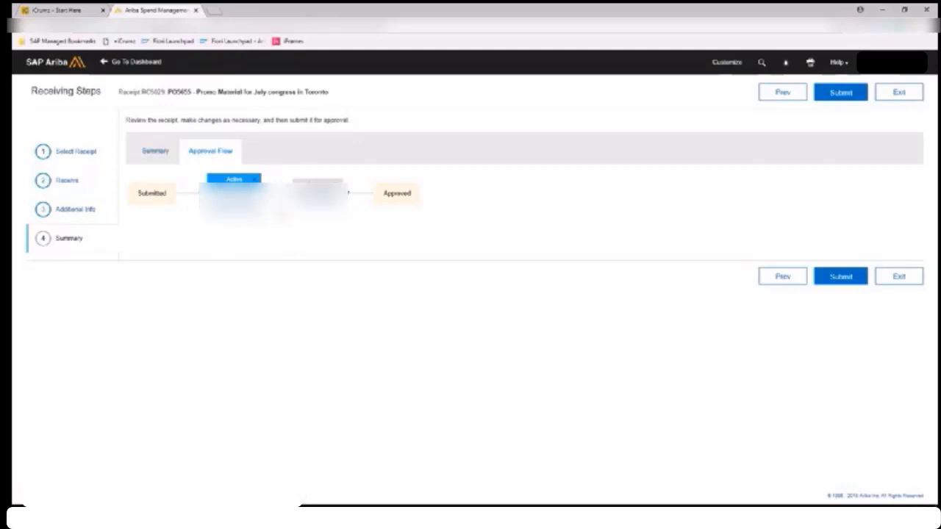